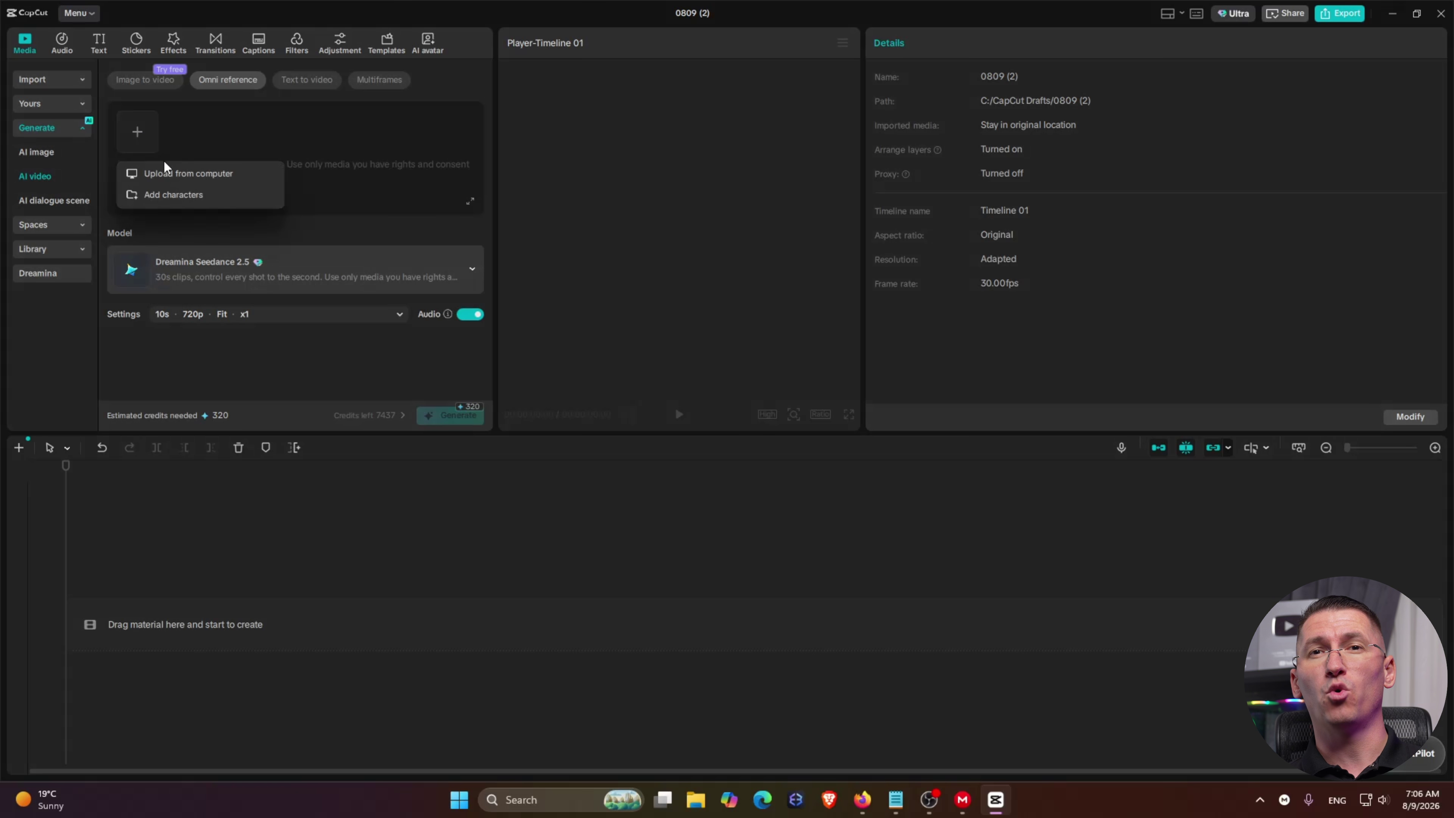
Step: Upload all four Gemini-generated images from the "capcut seedance 2.5 PC" folder as omni references for the AI video
left_click(169, 172)
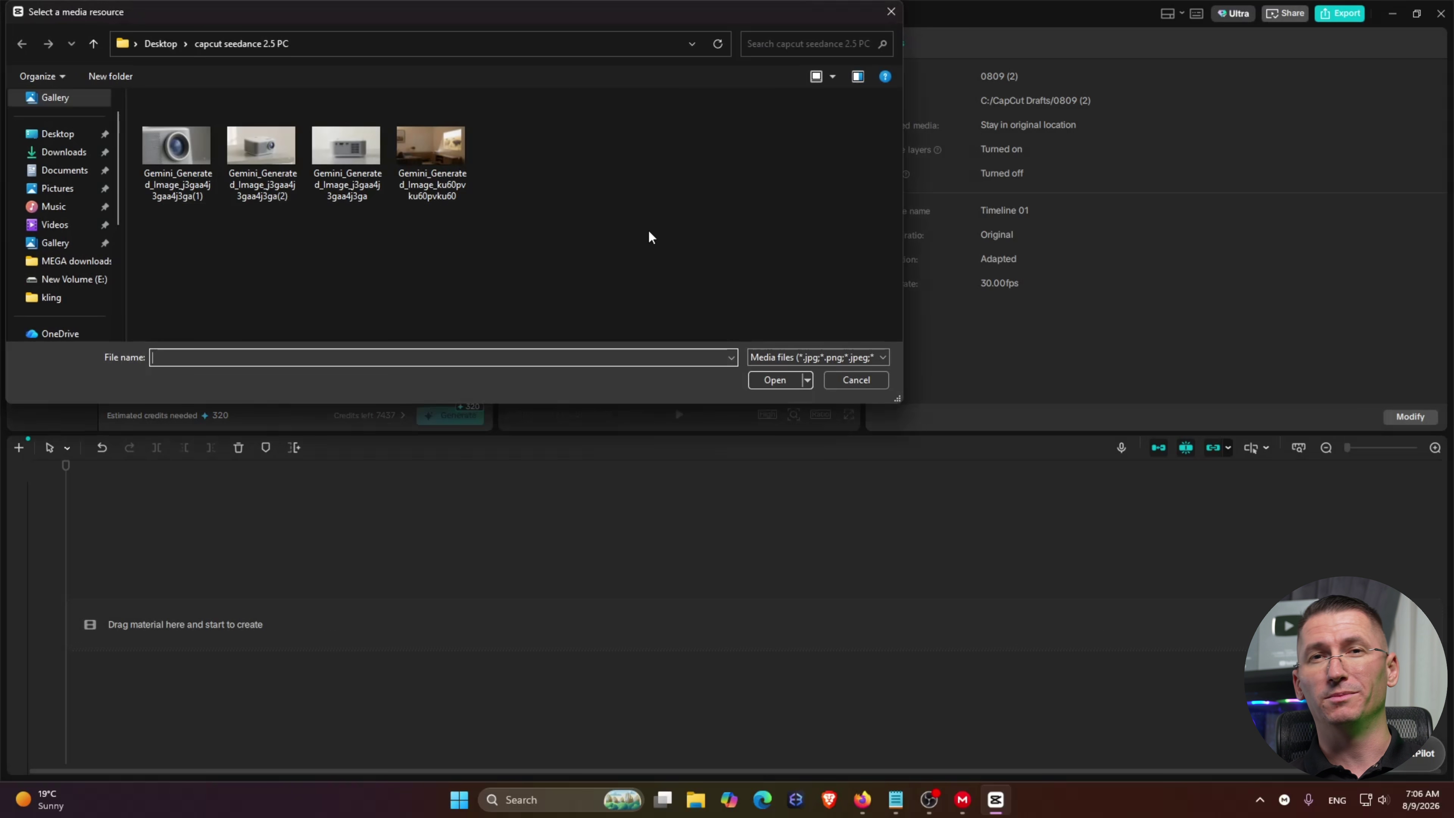
left_click_drag(713, 259, 128, 91)
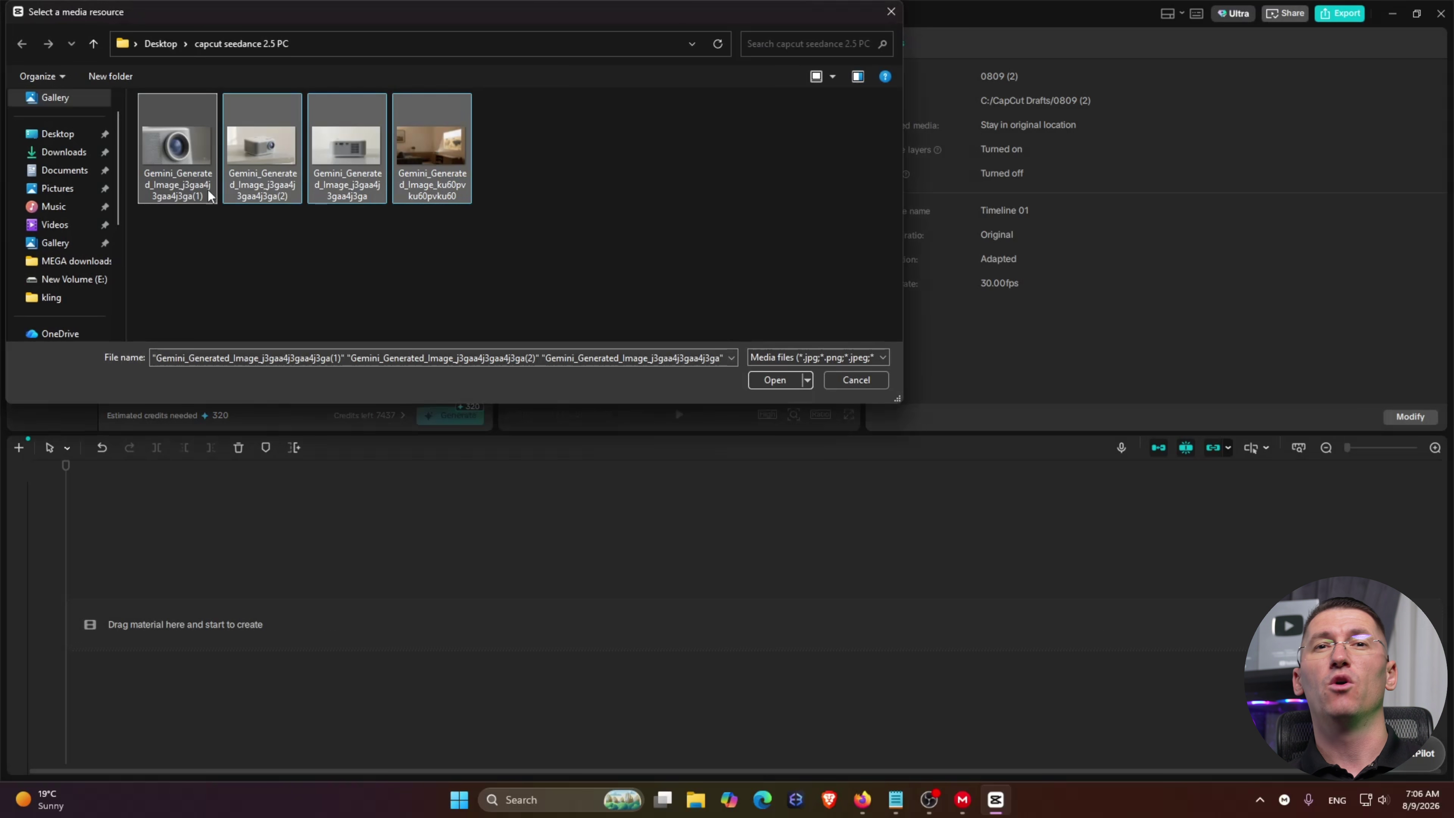
left_click(760, 381)
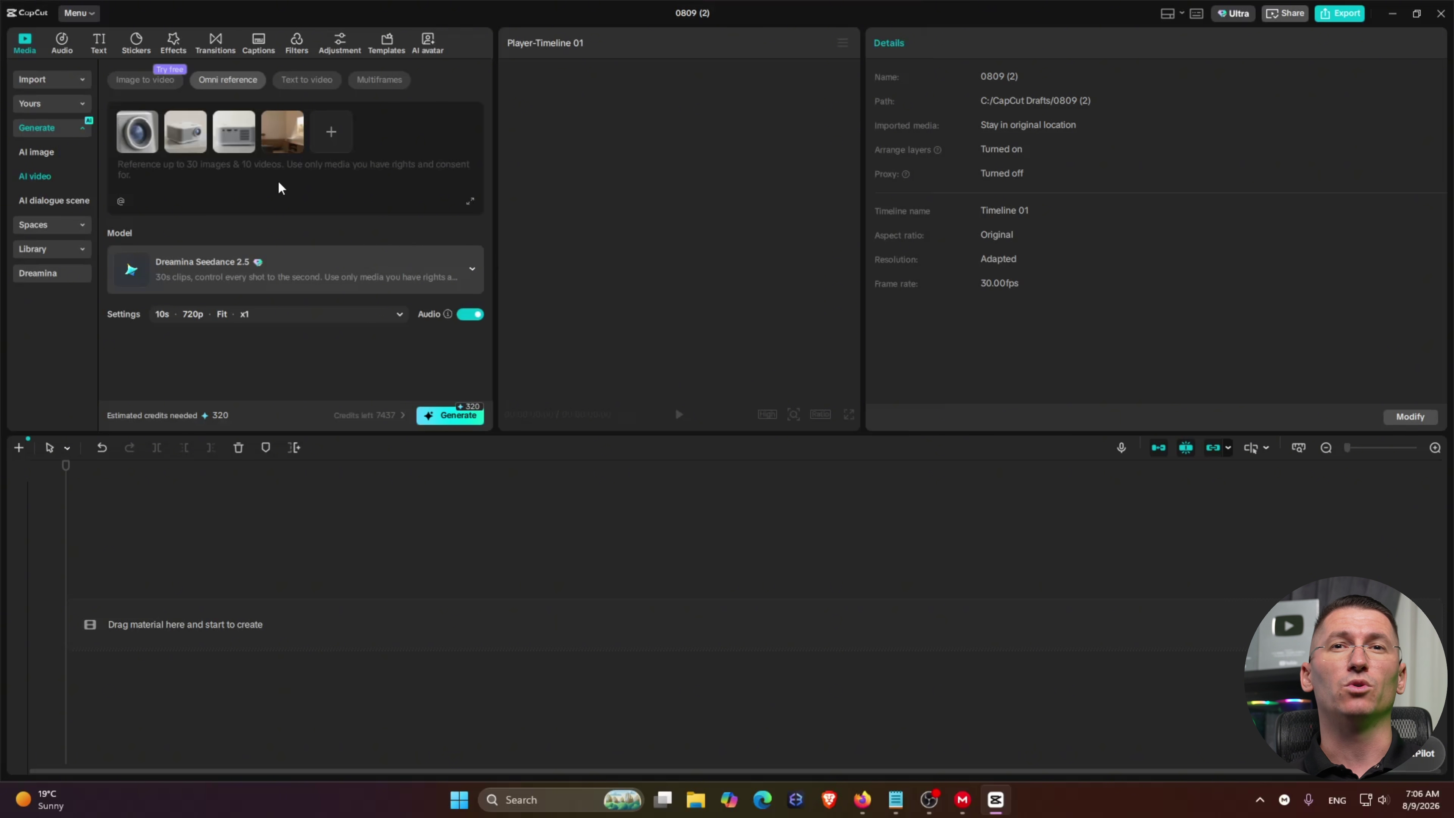
Step: Configure the Dreamina Seedance 2.5 video for a 30 s duration, 720p, 16:9 aspect ratio and one generation
left_click(367, 261)
left_click(227, 335)
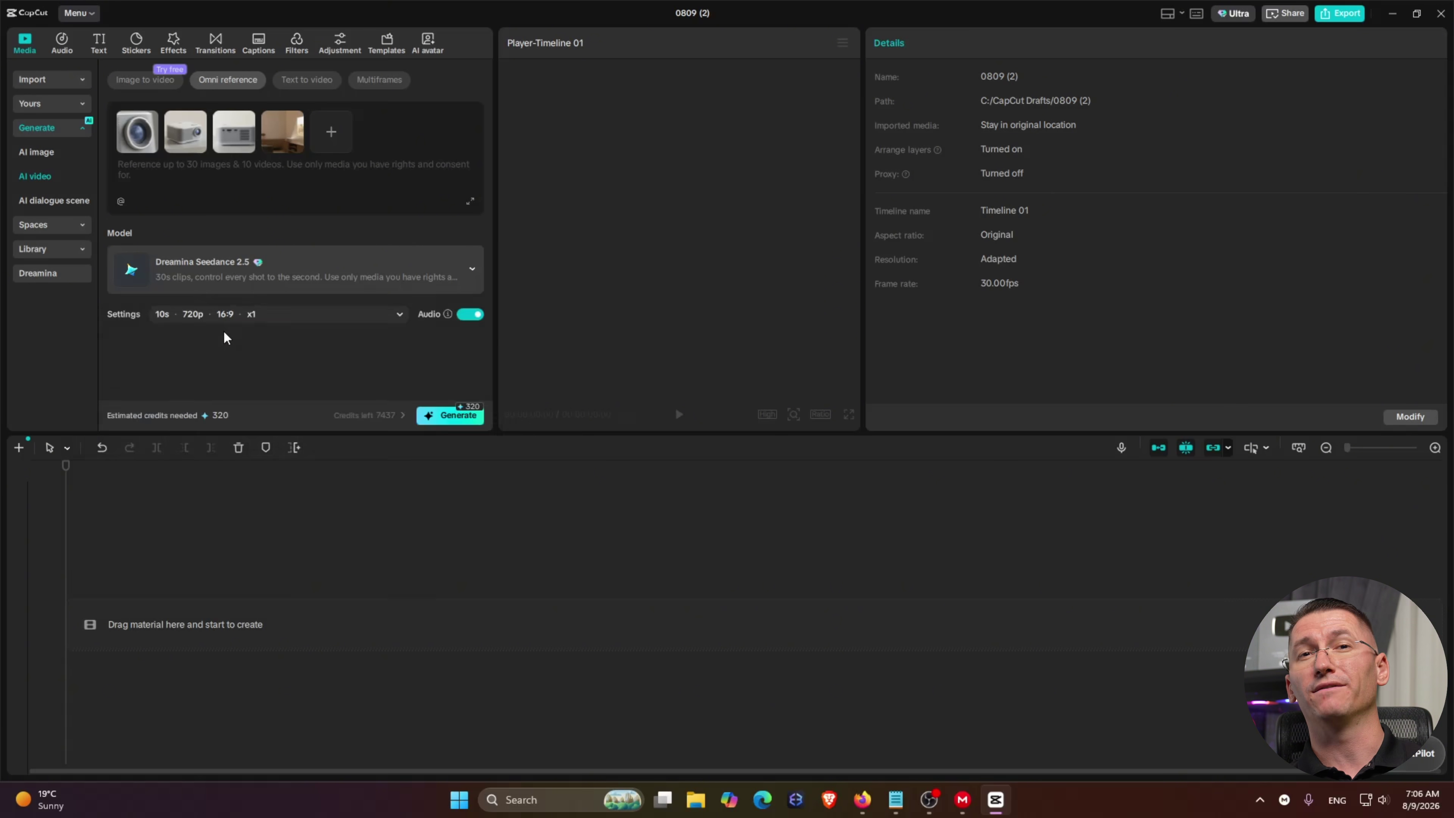
left_click(280, 316)
left_click_drag(234, 362, 491, 373)
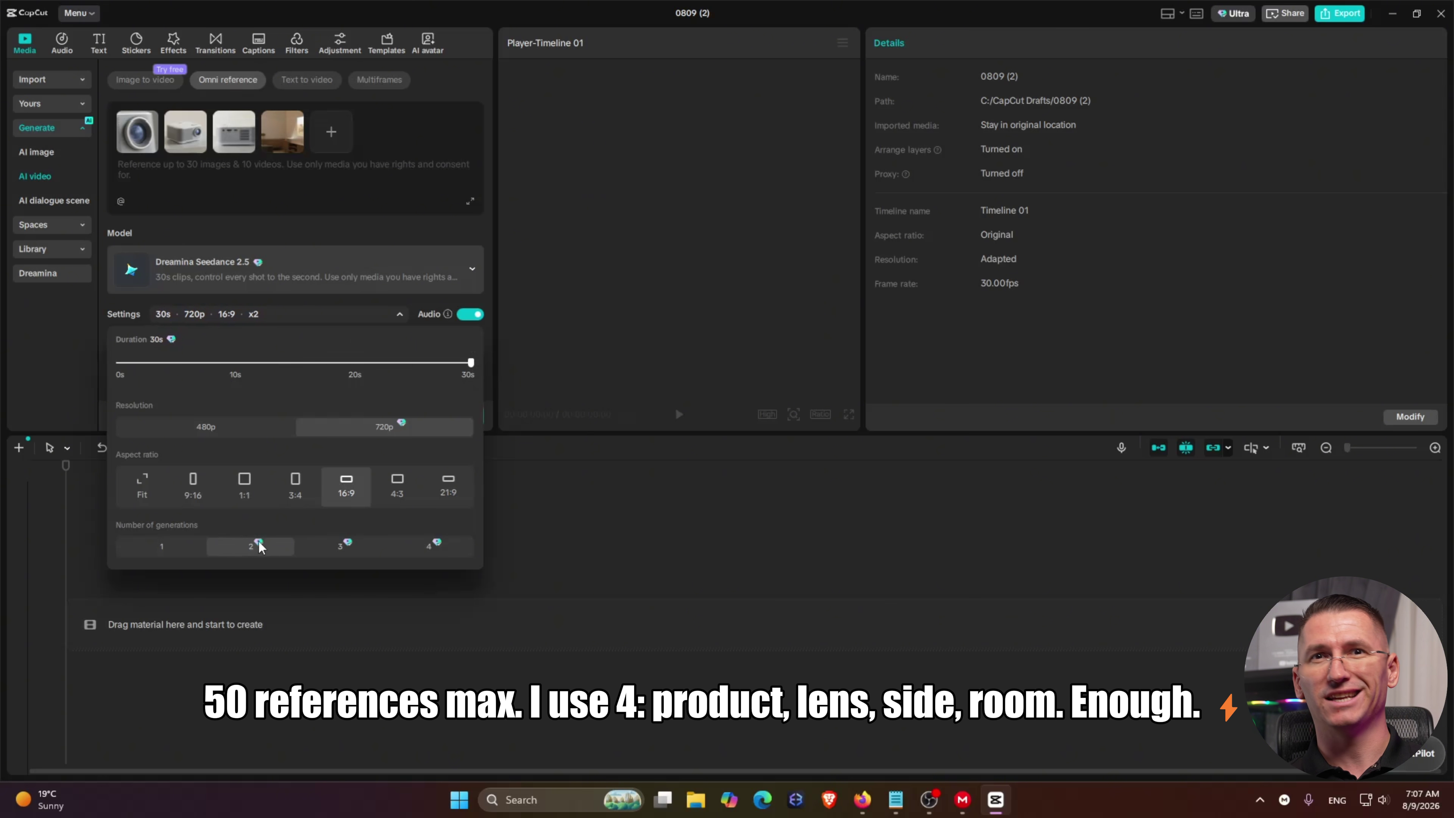
left_click(252, 201)
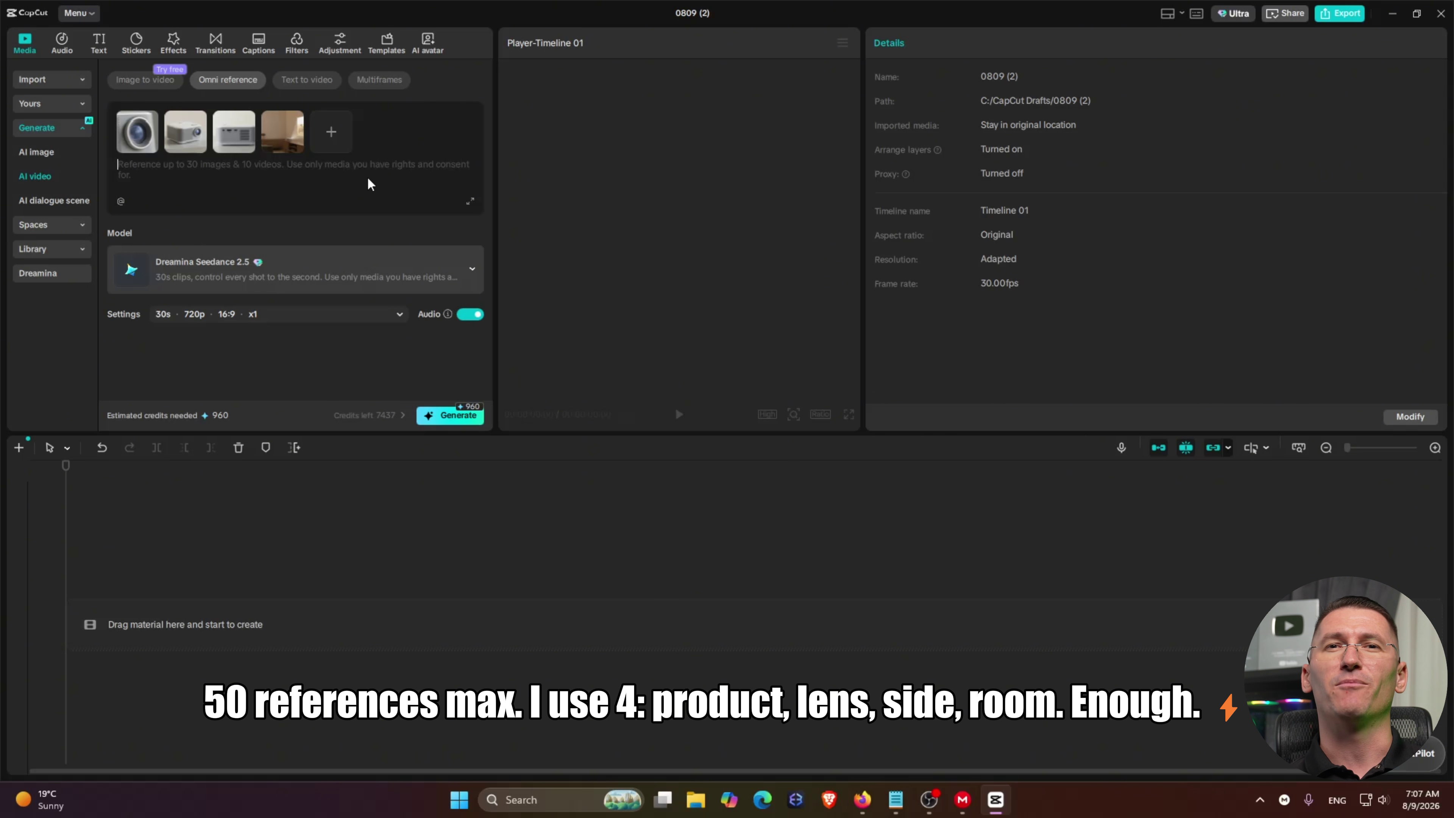
Step: Paste the prompt for a premium thirty-second portable projector commercial, from dark studio table to living-room movie night, and review it in the expanded view
left_click(351, 188)
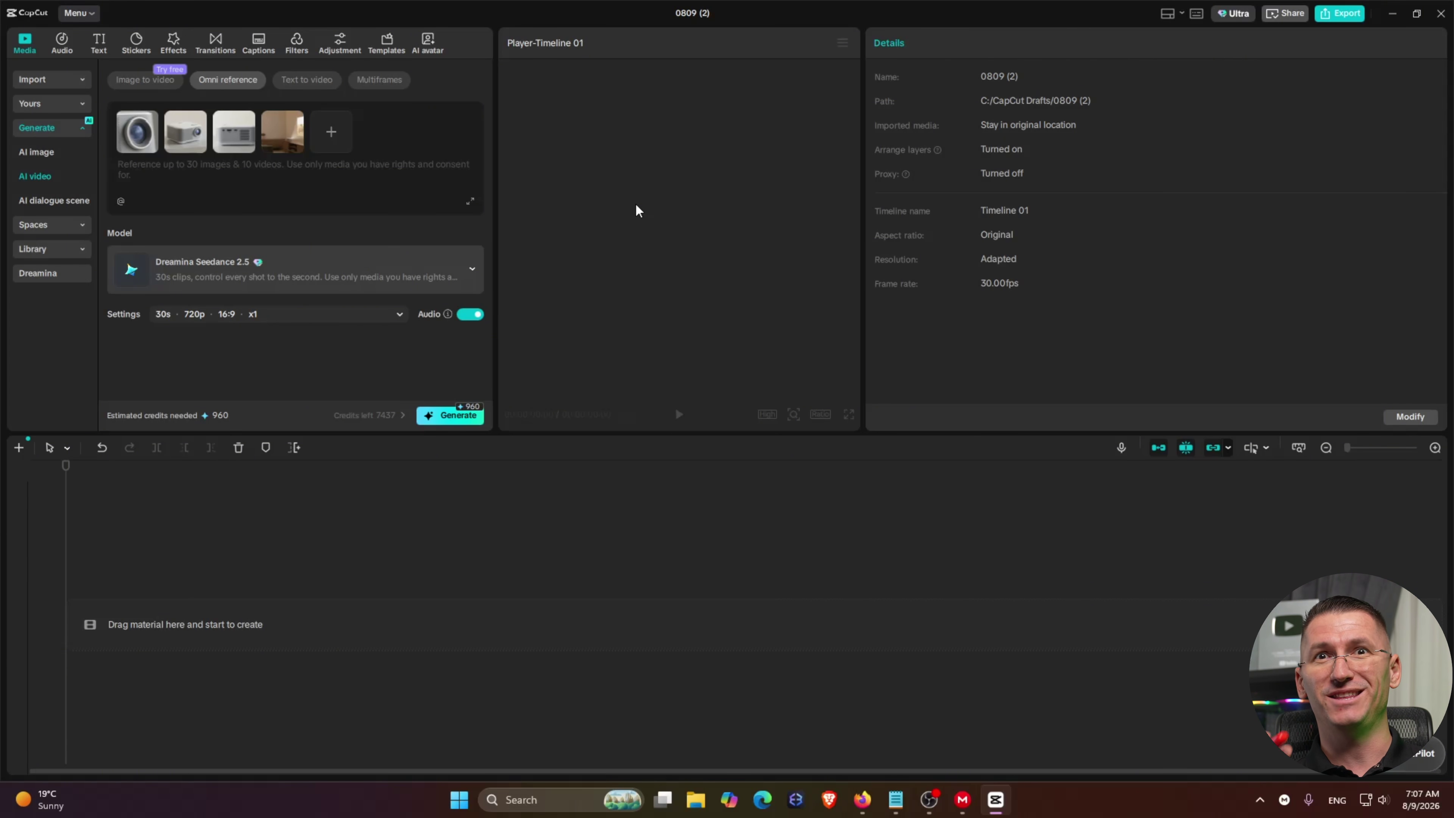
key("ctrl+v")
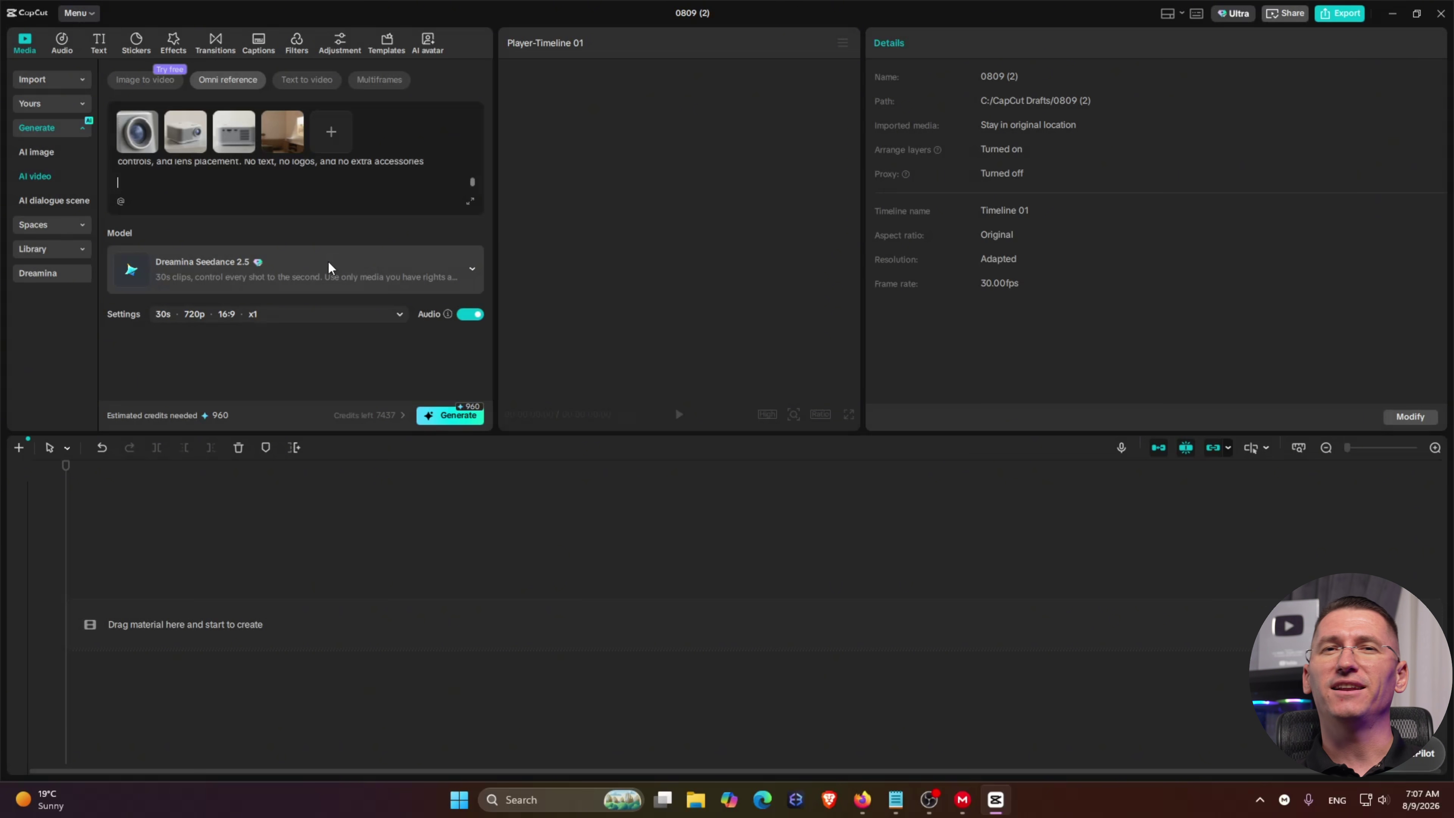
scroll(271, 164, "down", 3)
scroll(272, 167, "up", 3)
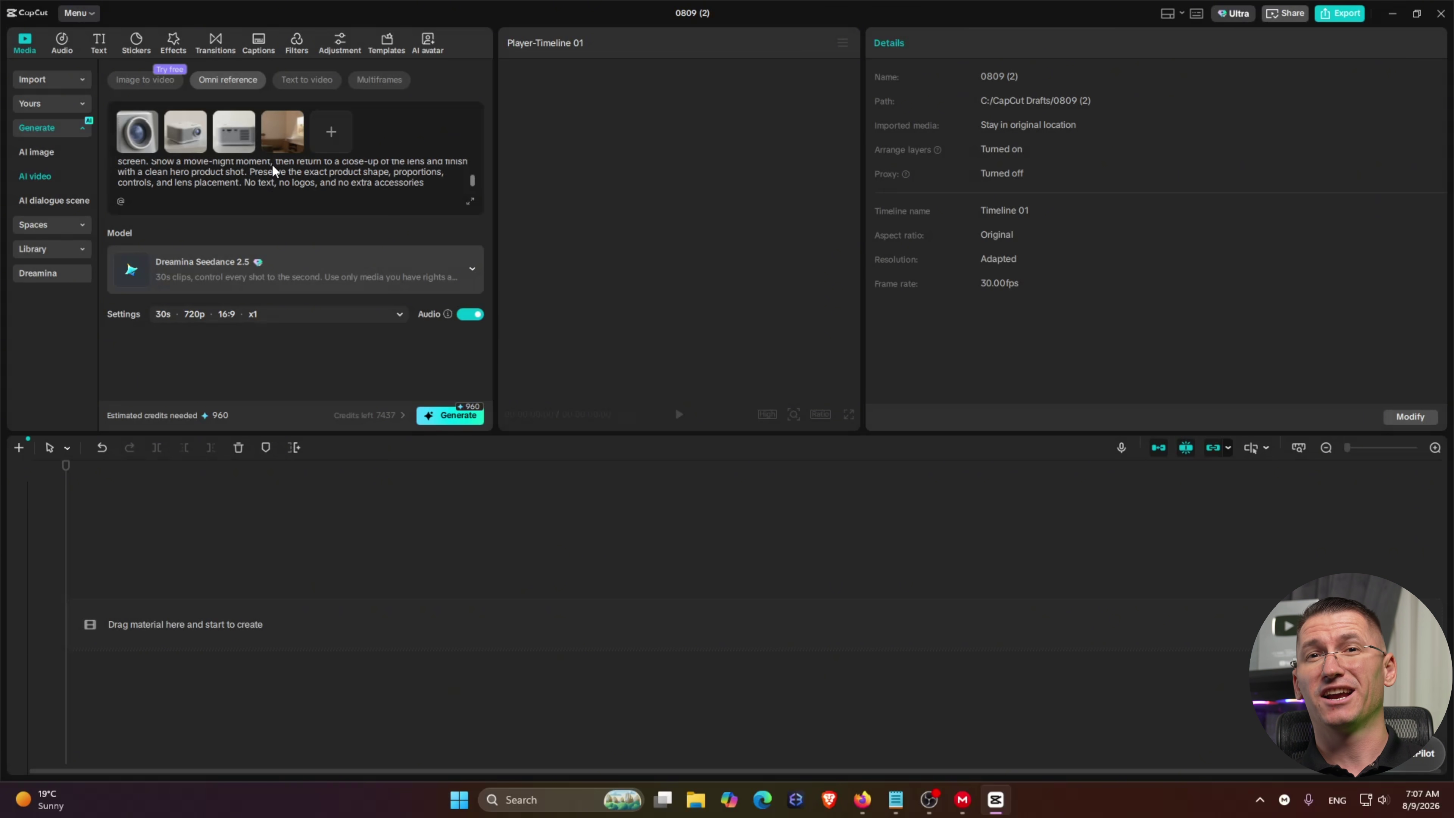
left_click(471, 202)
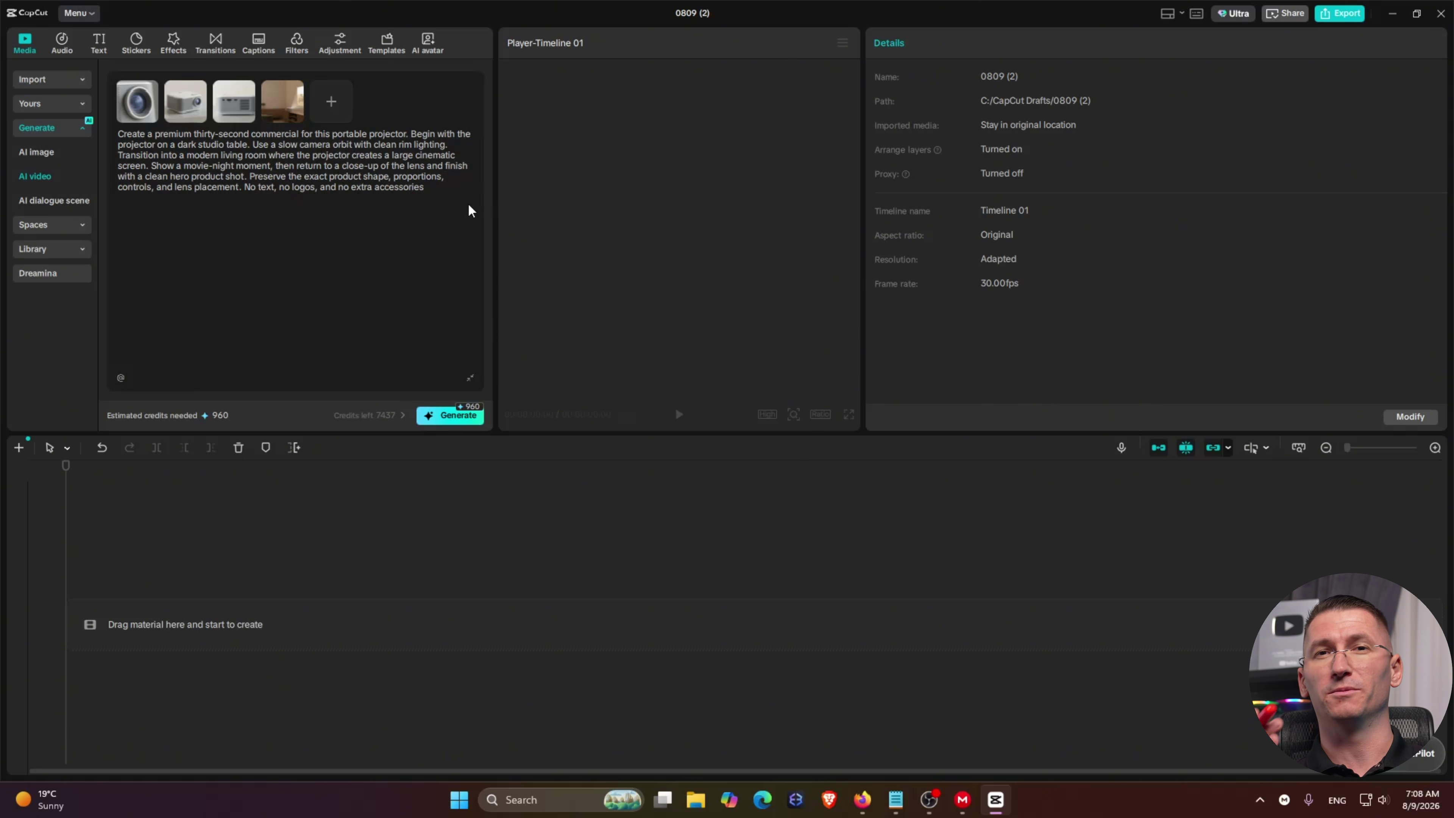
left_click_drag(464, 214, 15, 132)
left_click(426, 190)
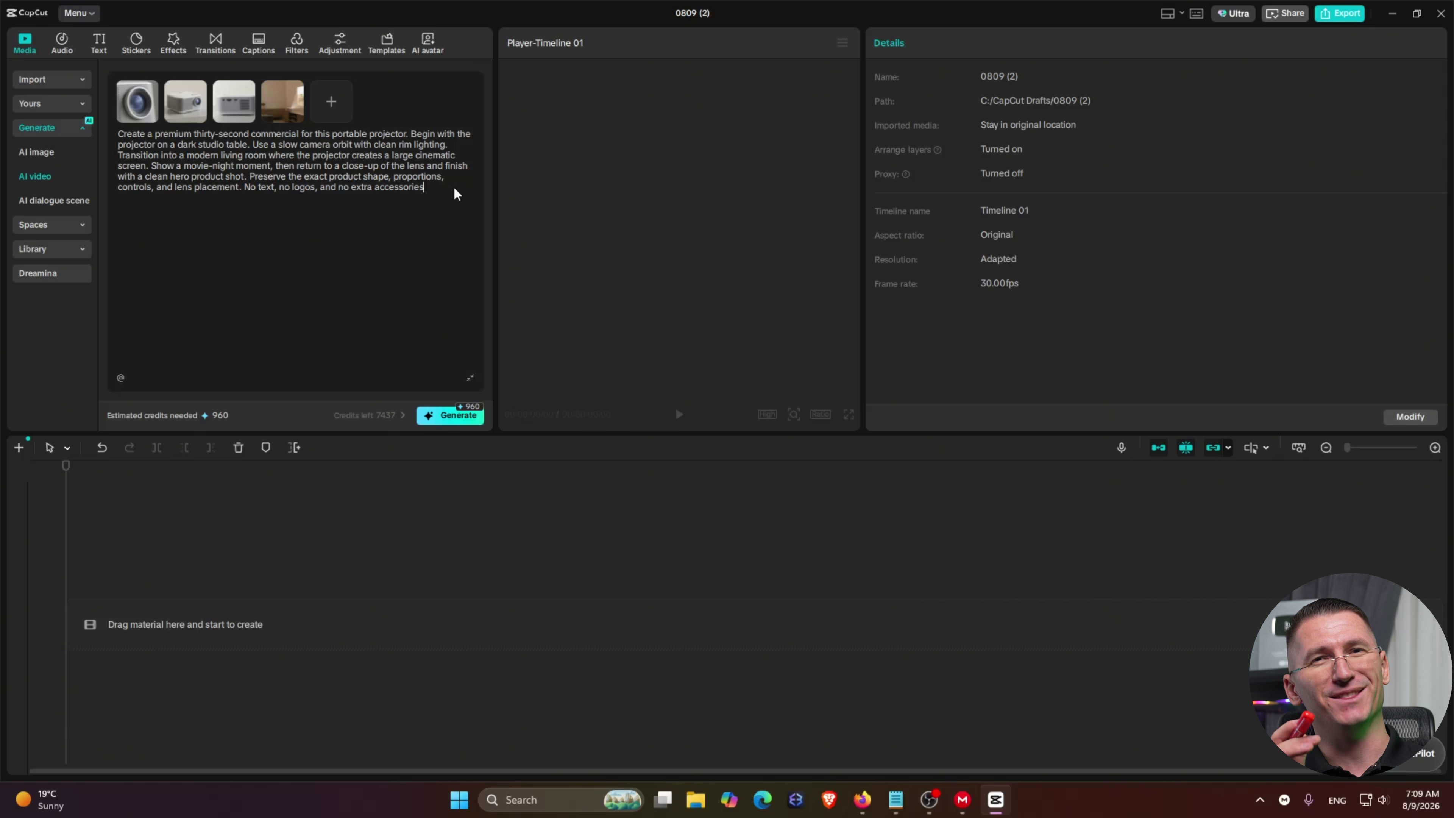
left_click(470, 378)
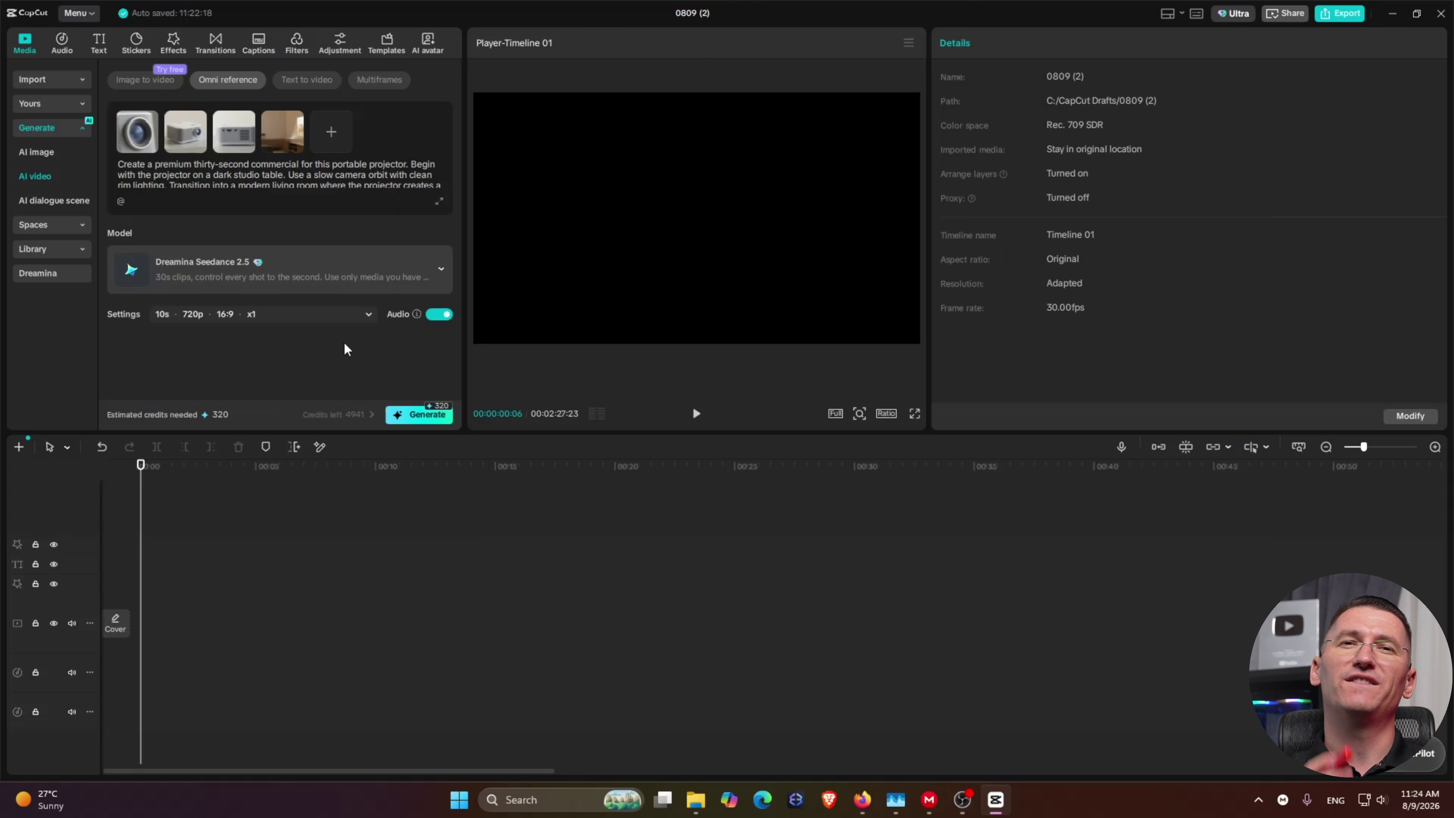
Step: Set the AI video duration to 30 s, keeping 720p, 16:9 and one generation
left_click(336, 316)
left_click_drag(225, 364, 472, 381)
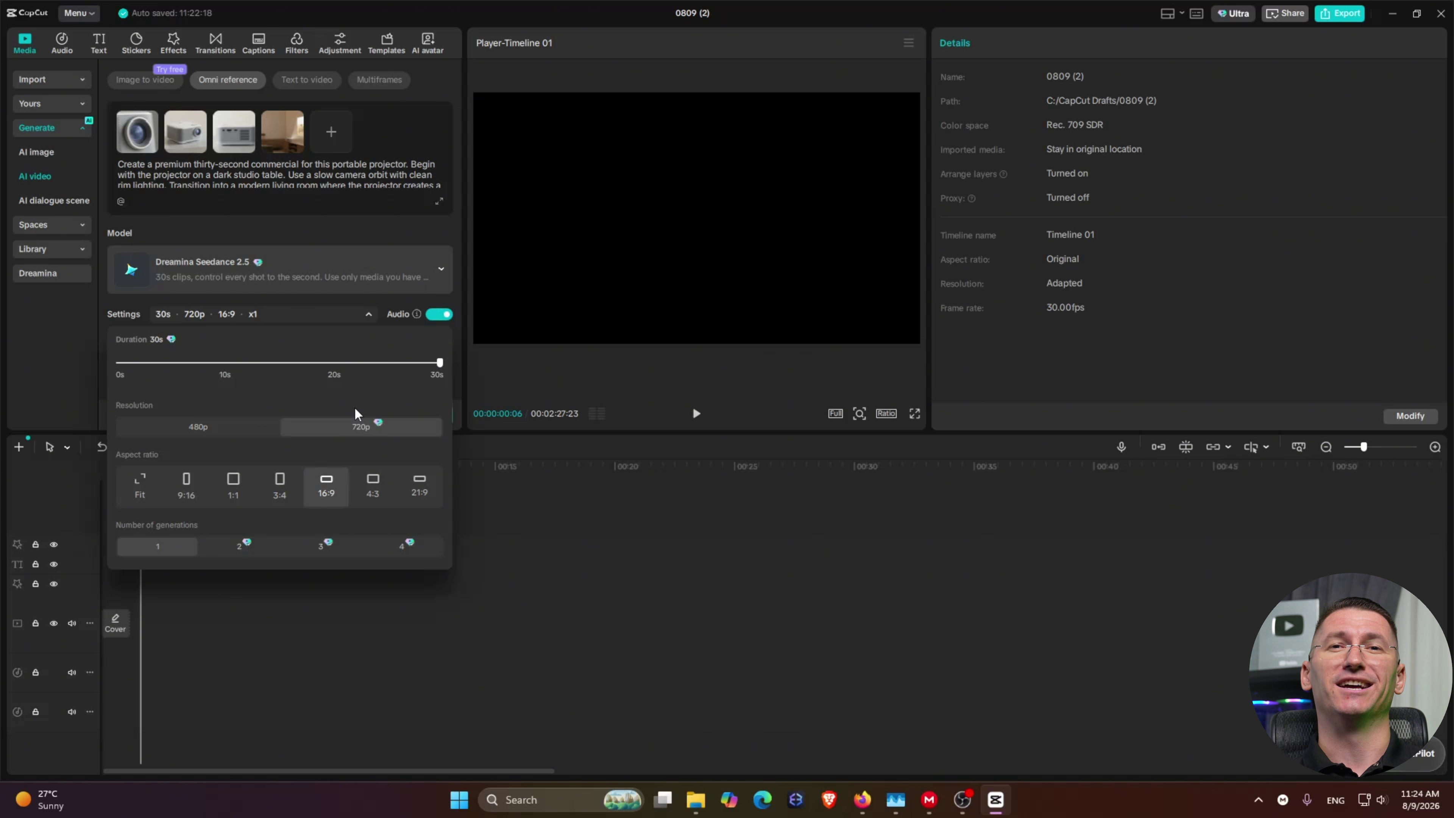
left_click_drag(439, 363, 509, 372)
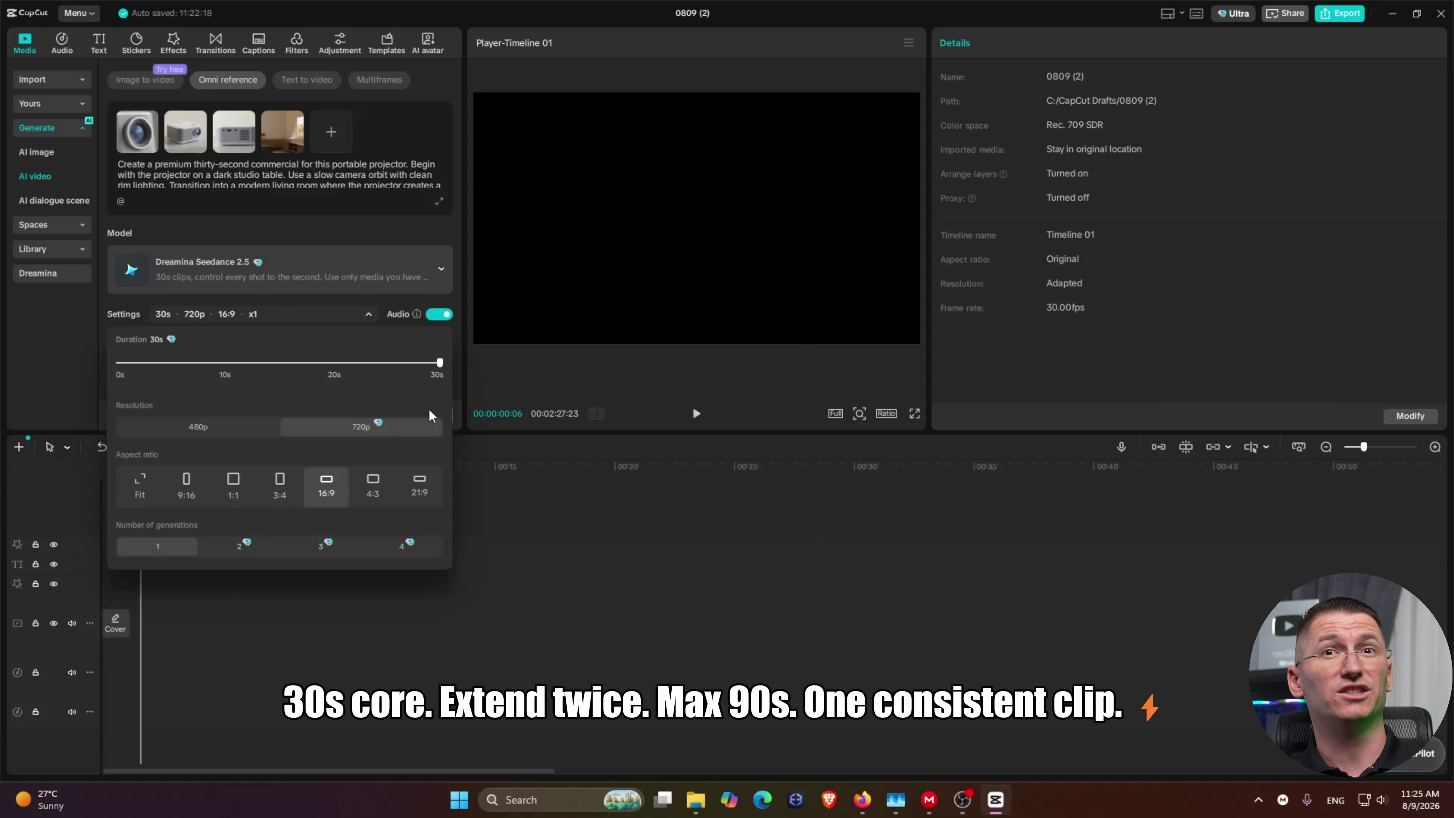
left_click(532, 22)
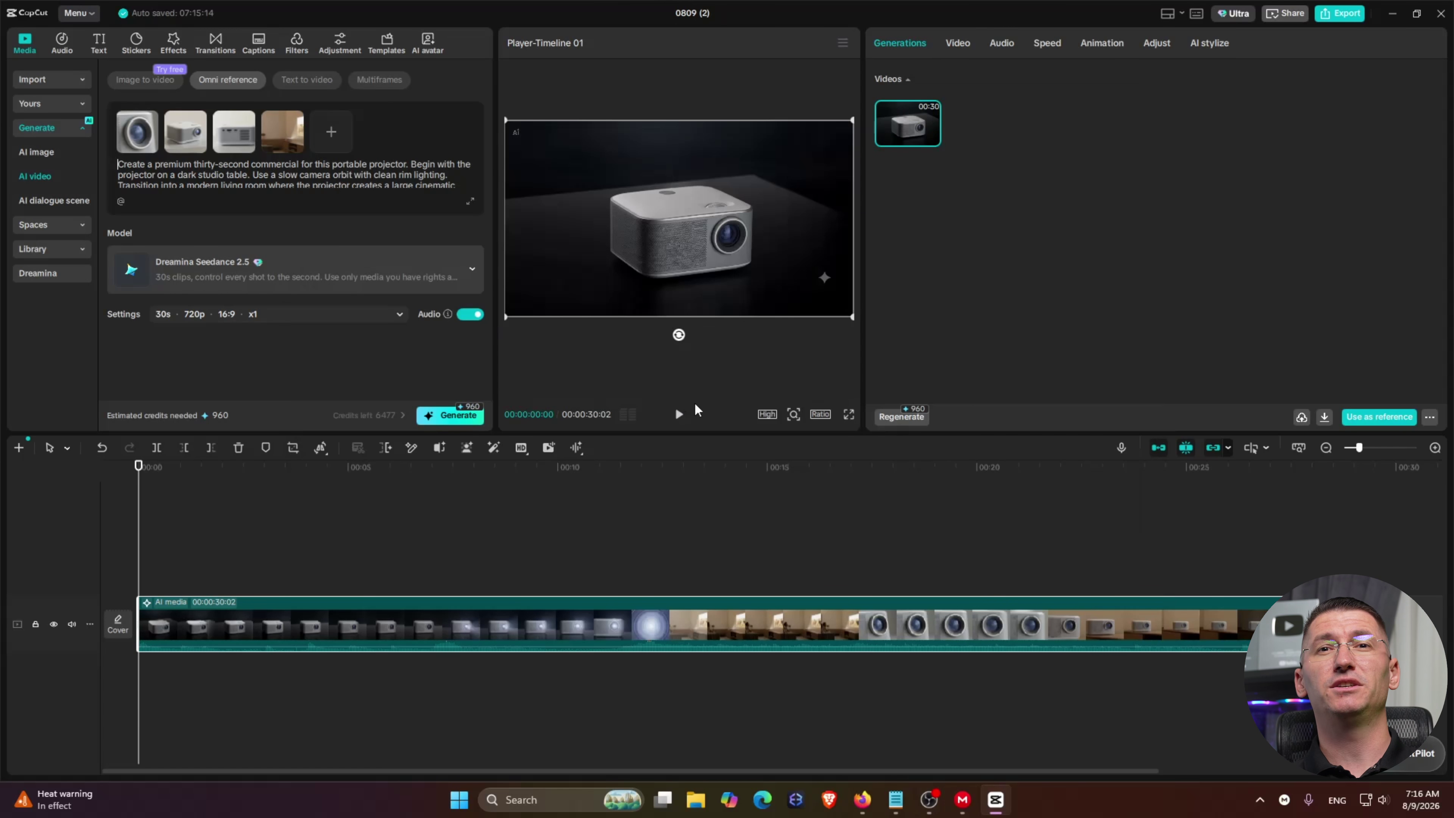
Step: Play the generated projector commercial from the start and enlarge the player preview
left_click(678, 414)
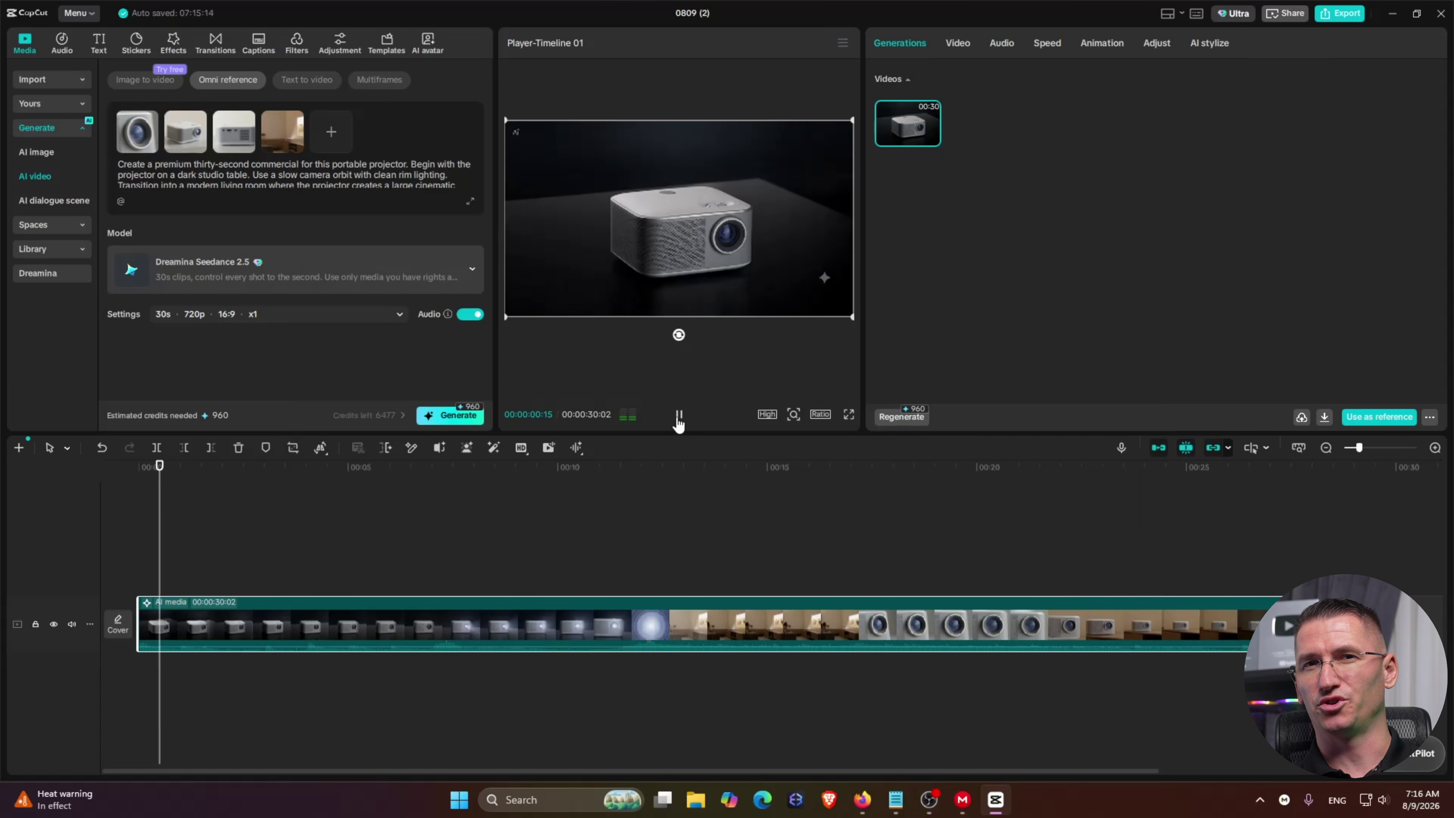
left_click_drag(495, 366, 331, 371)
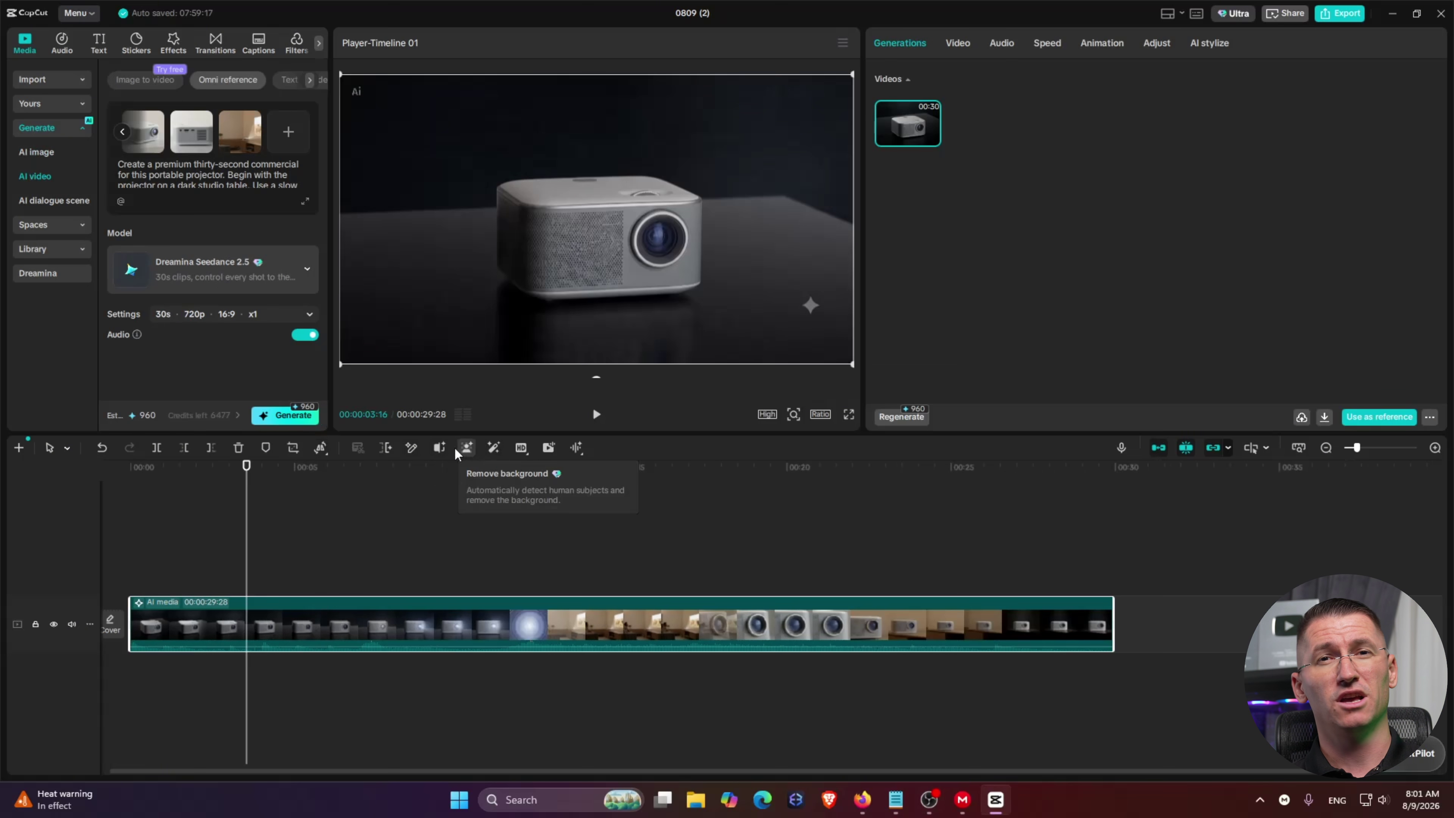
Step: Open an AI edit on the commercial clip and enter a timestamped prompt running from the 0–5 s studio hero shot to the 27–30 s centered product
left_click(411, 447)
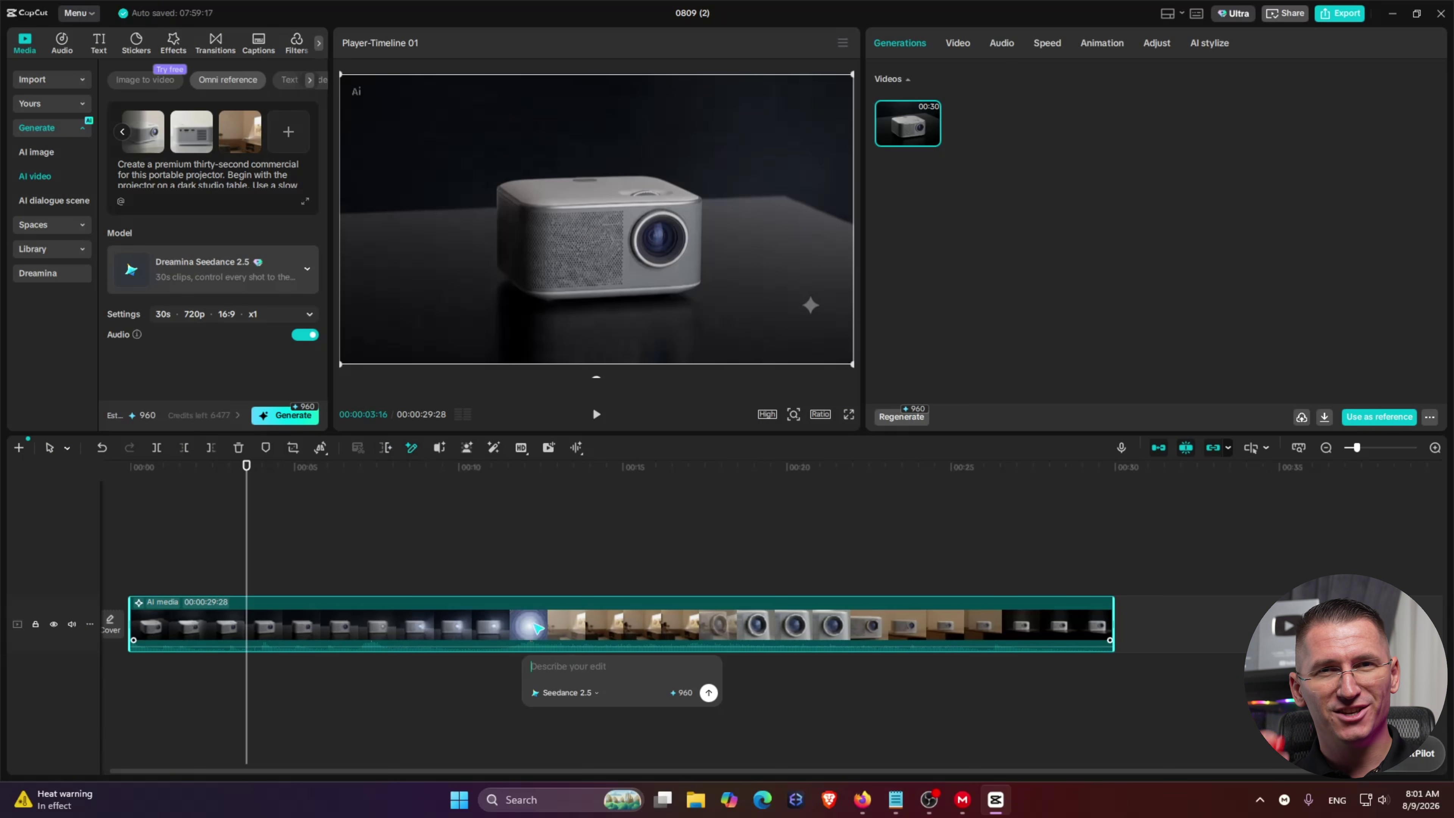
type("From zero to five seconds, show the studio hero shot.")
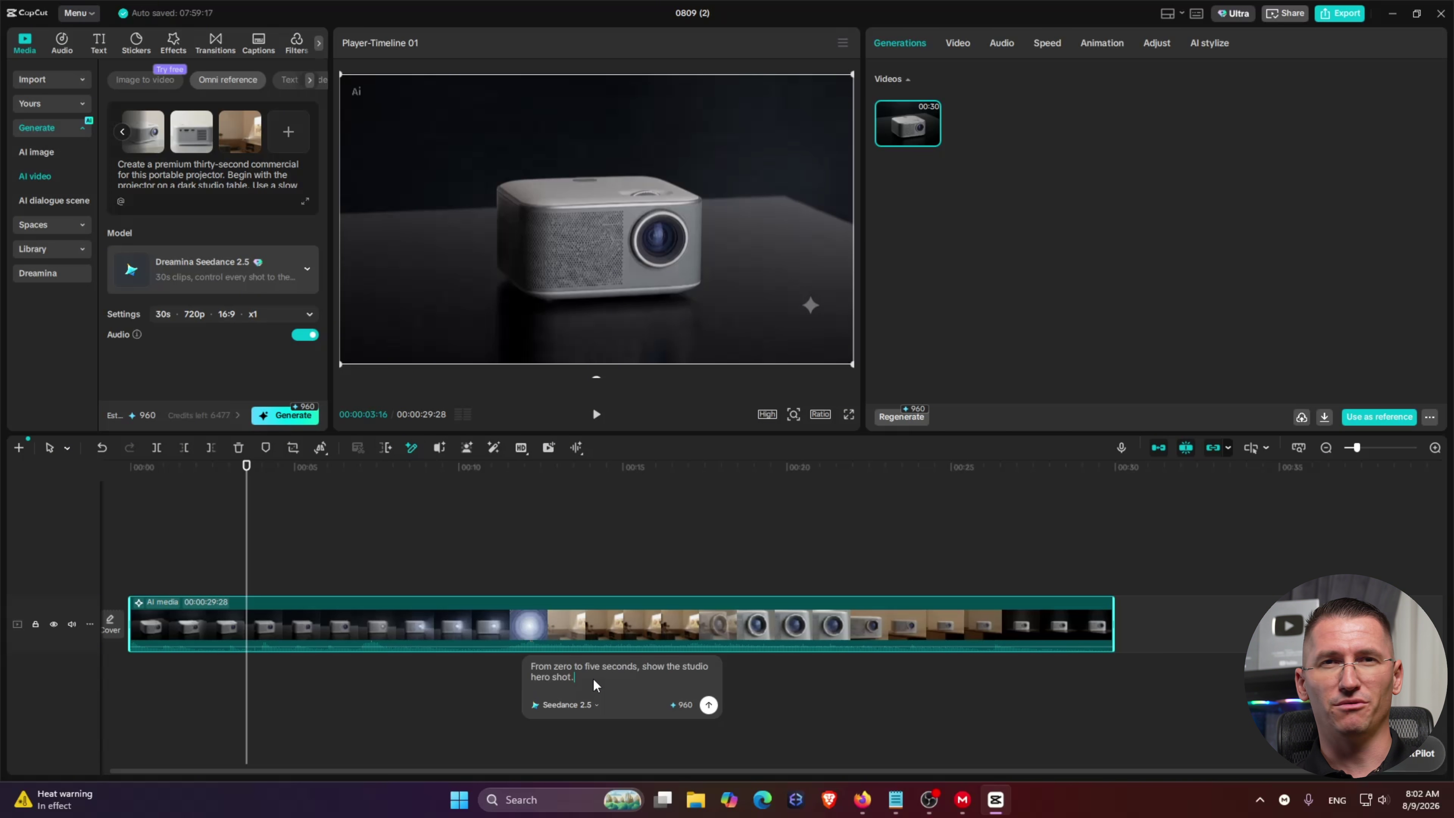
key("ctrl+a")
type("From twelve to twenty-two seconds, show the projection experience.")
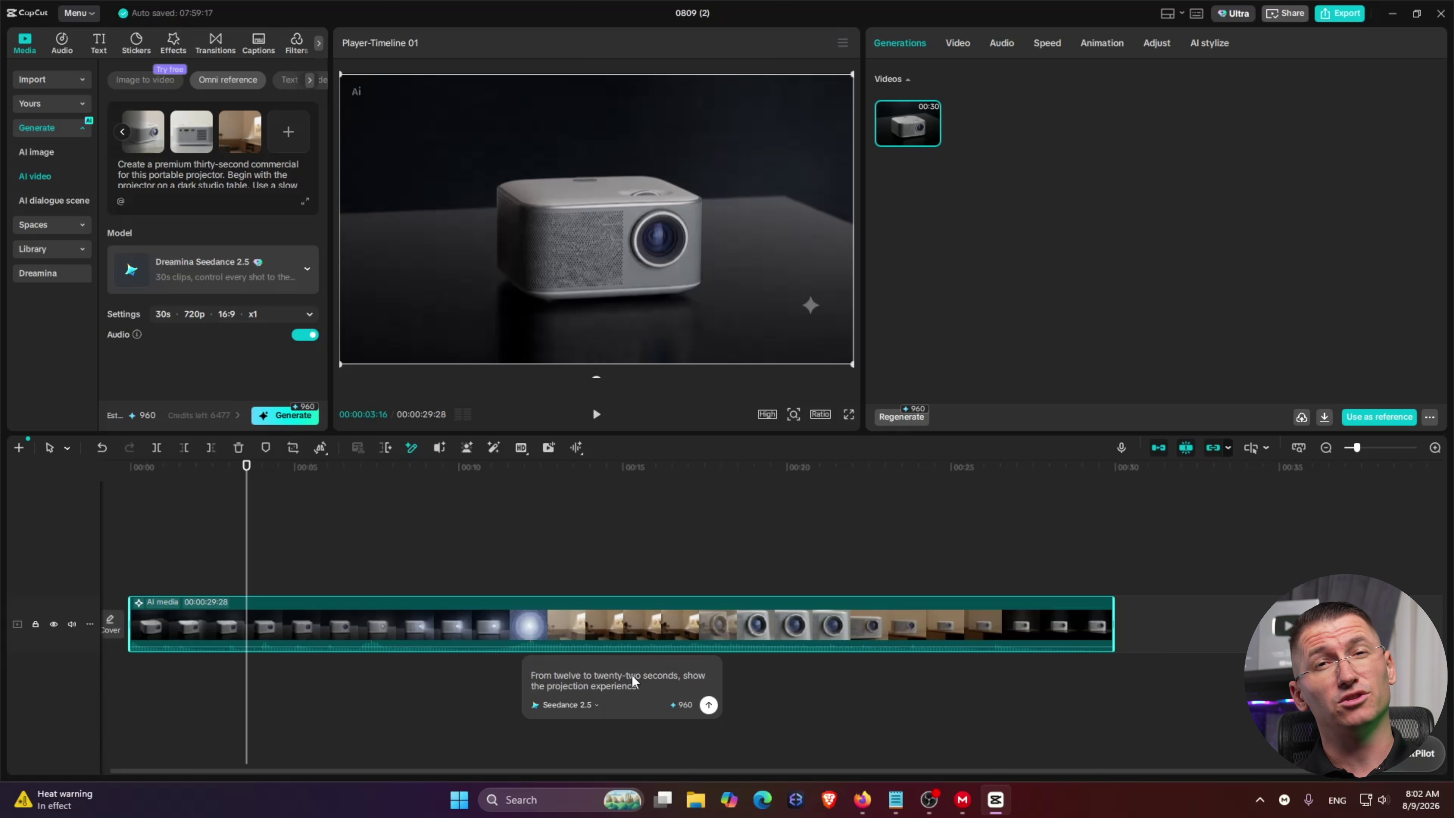
key("ctrl+a")
key("ctrl+v")
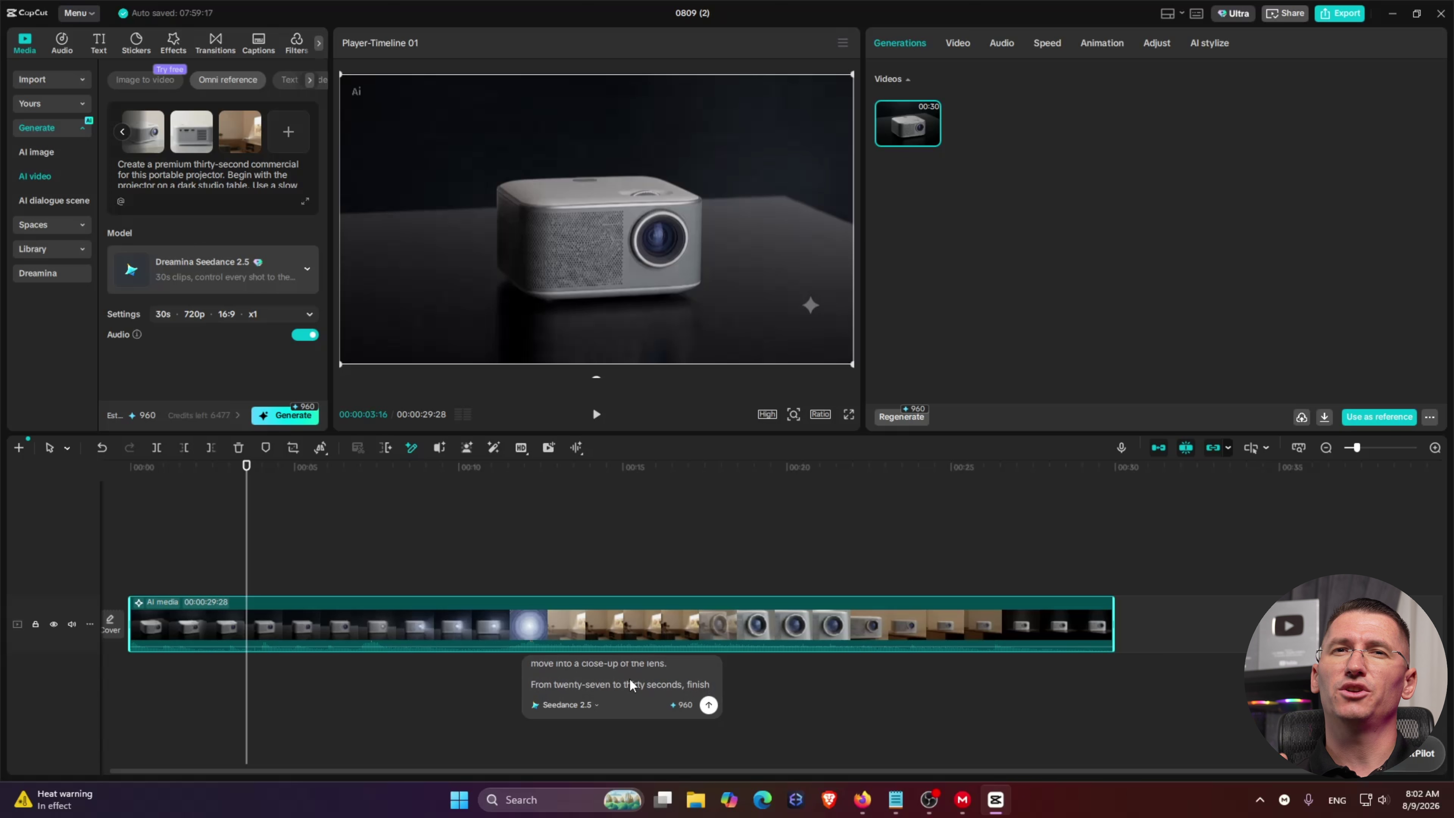
Step: Review the timestamped prompt and the Seedance 2.5, 720p options, and submit the AI edit
scroll(635, 682, "down", 1)
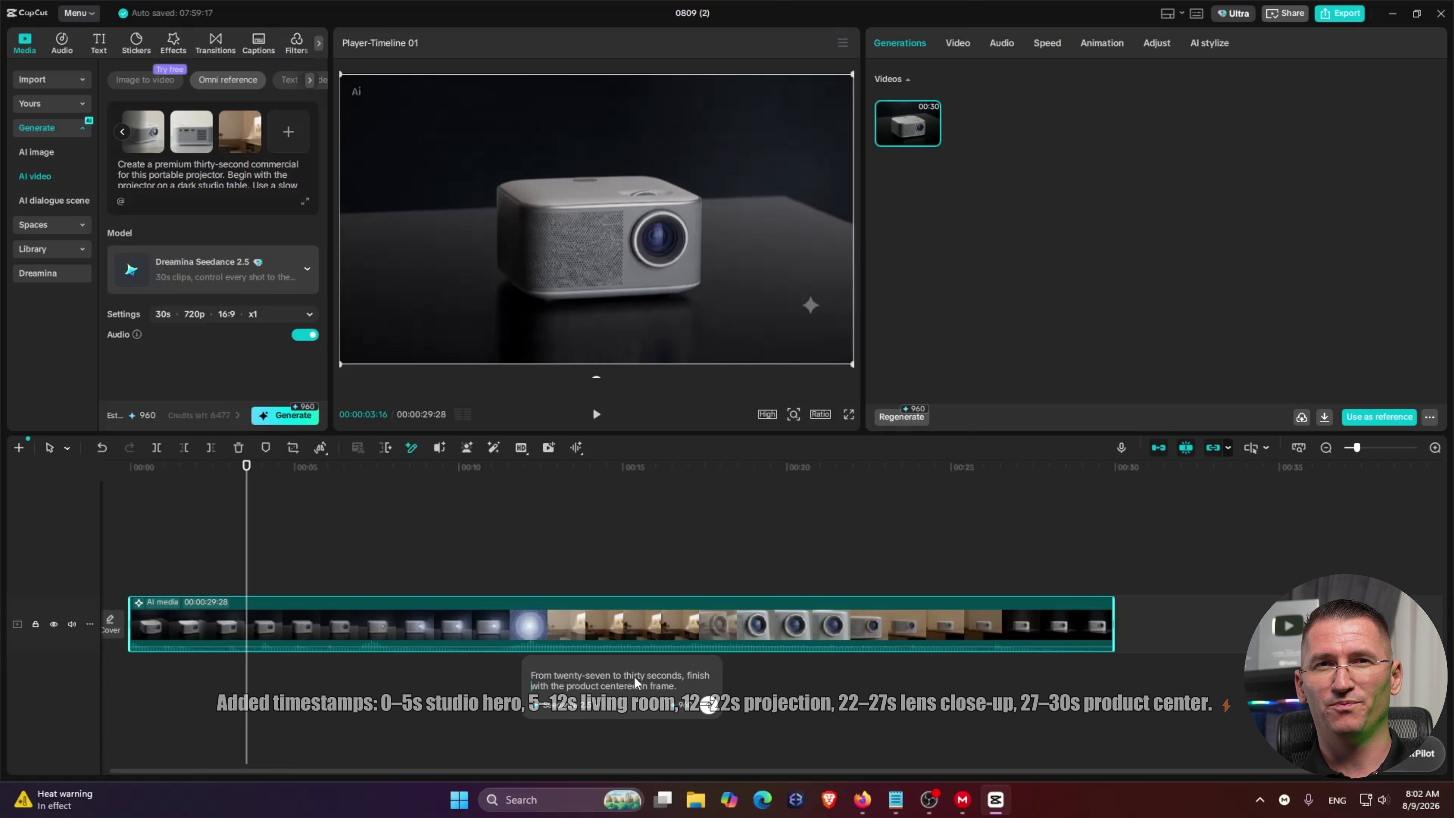
scroll(614, 673, "up", 6)
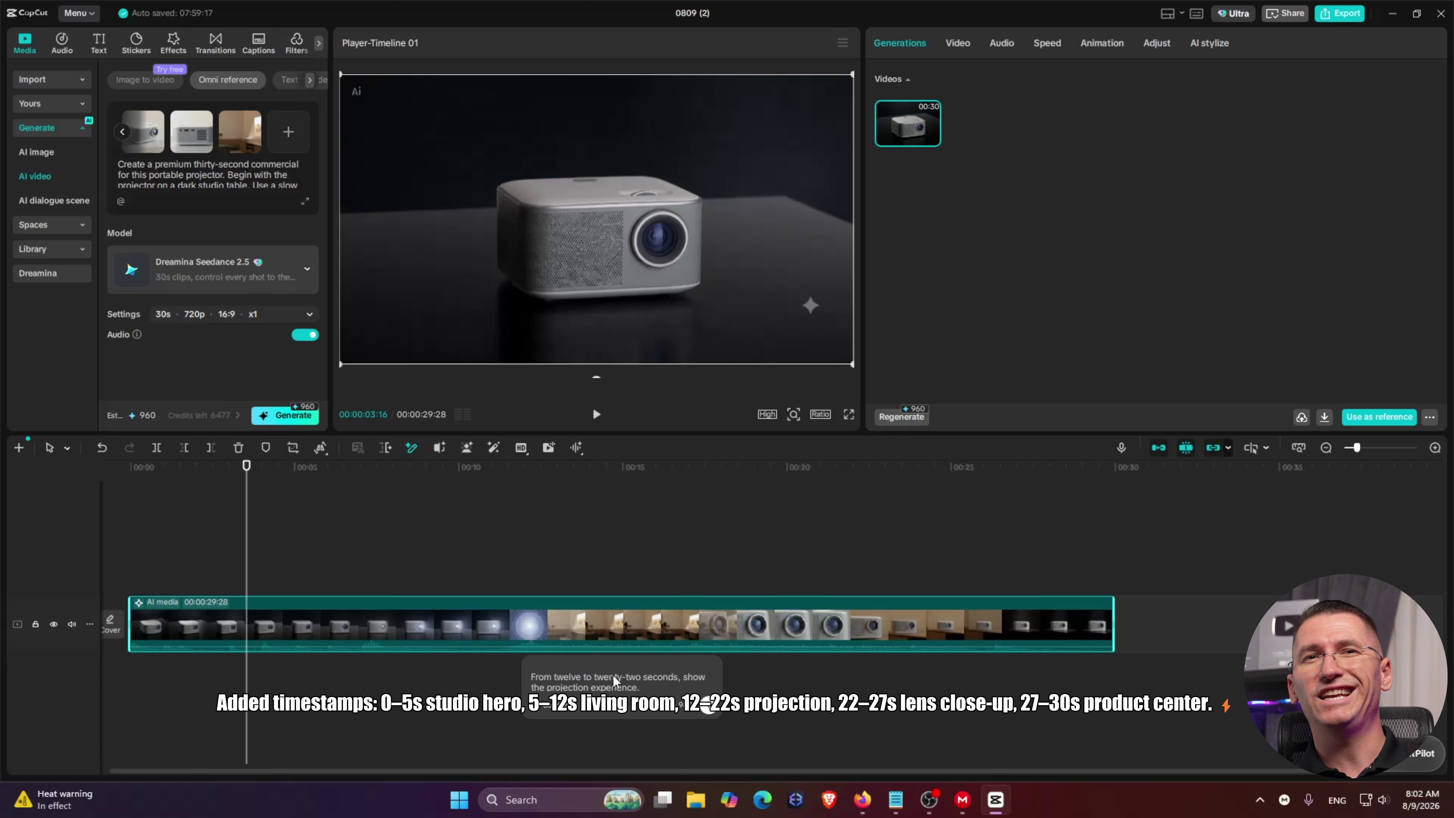
scroll(614, 677, "down", 2)
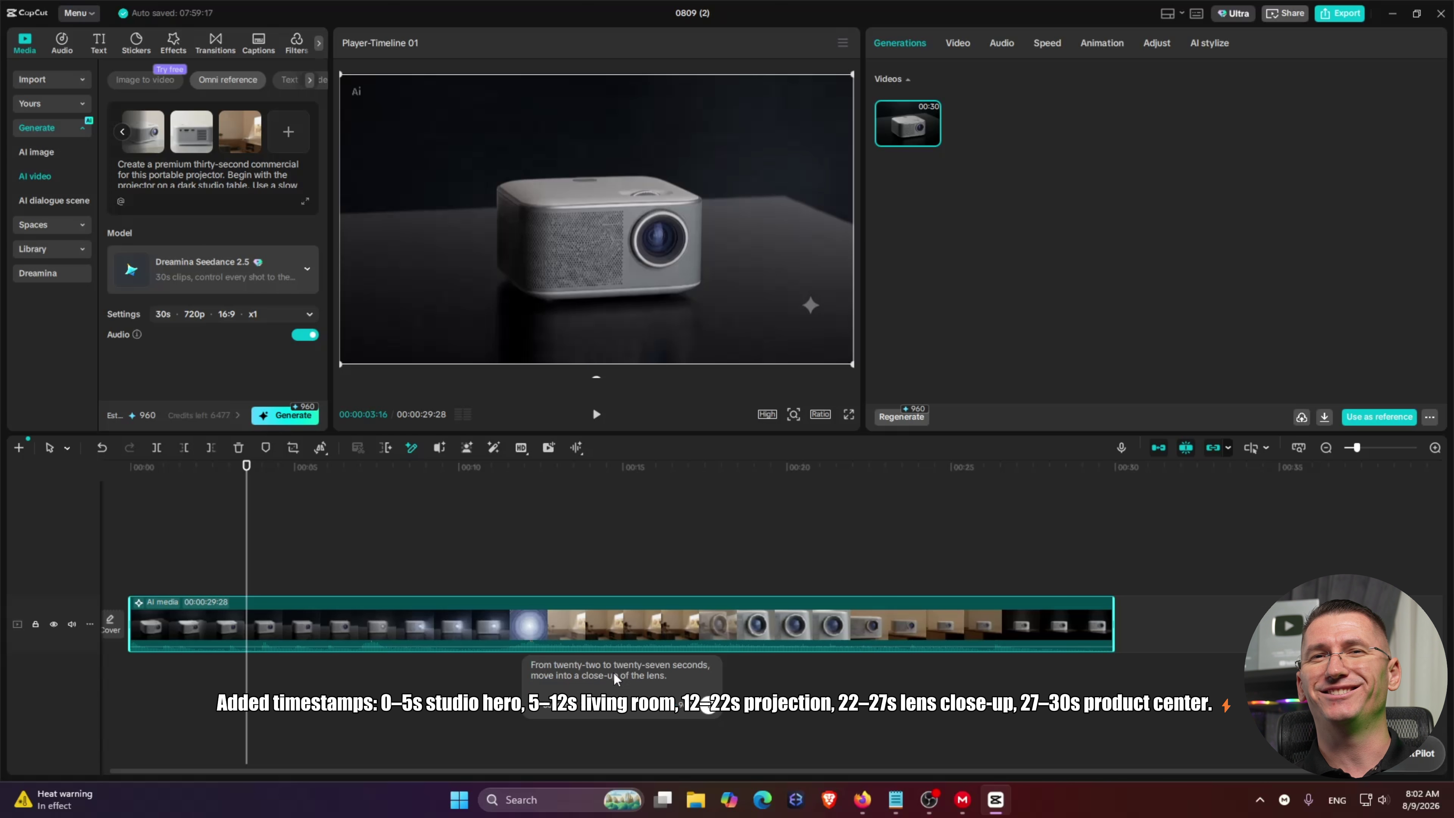
left_click_drag(616, 685, 579, 653)
scroll(583, 676, "down", 5)
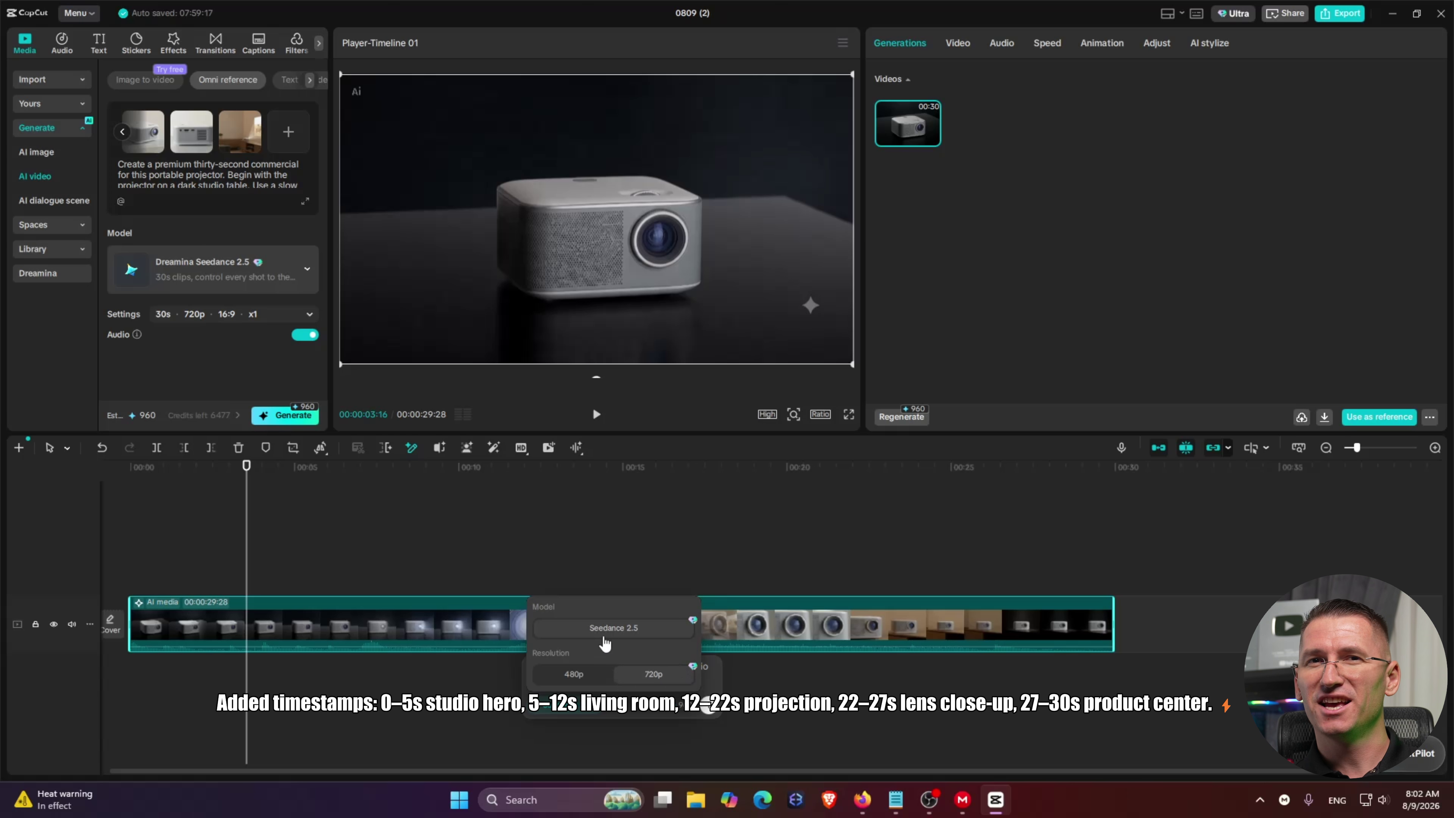
scroll(709, 686, "up", 5)
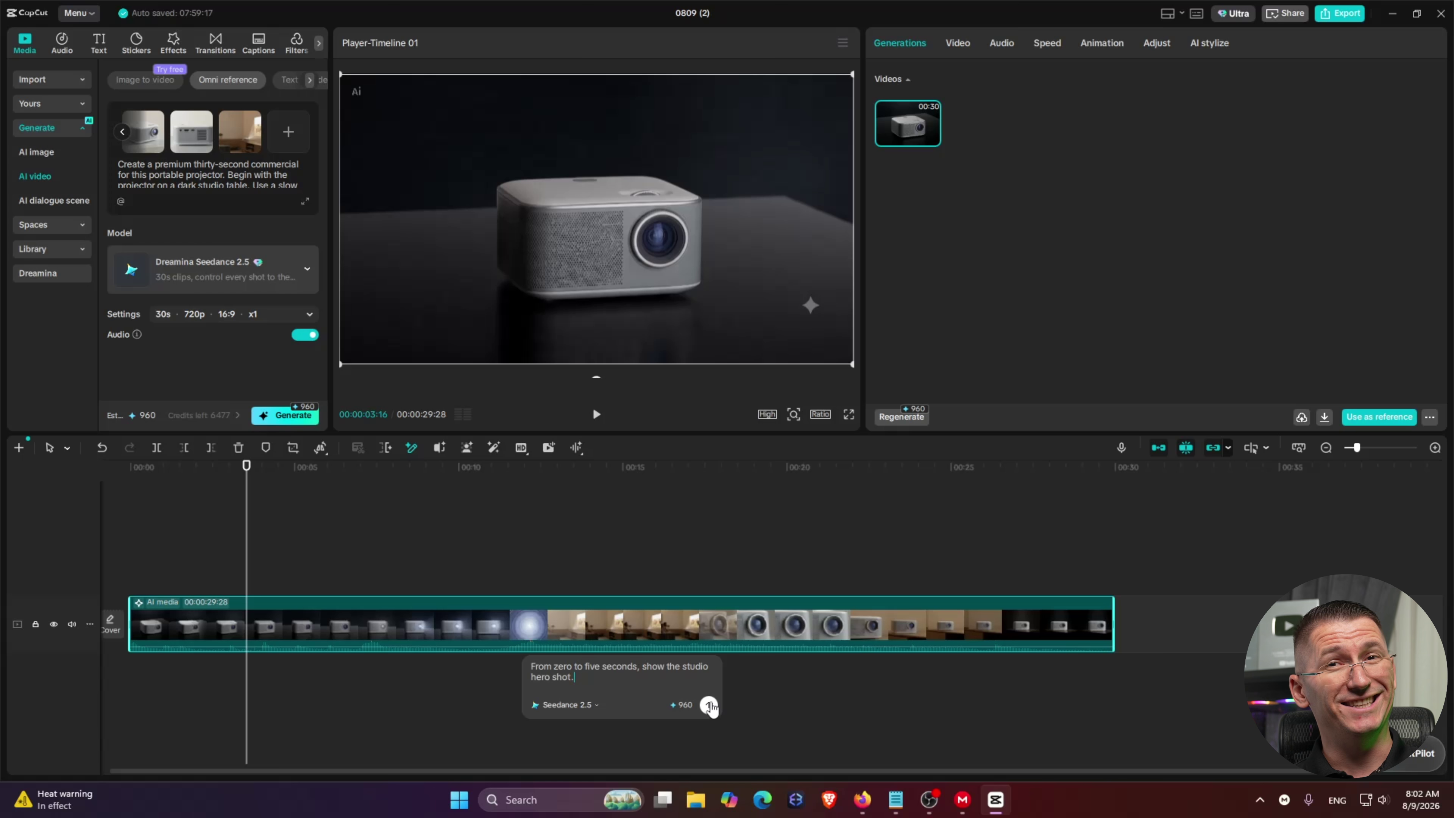
left_click(710, 706)
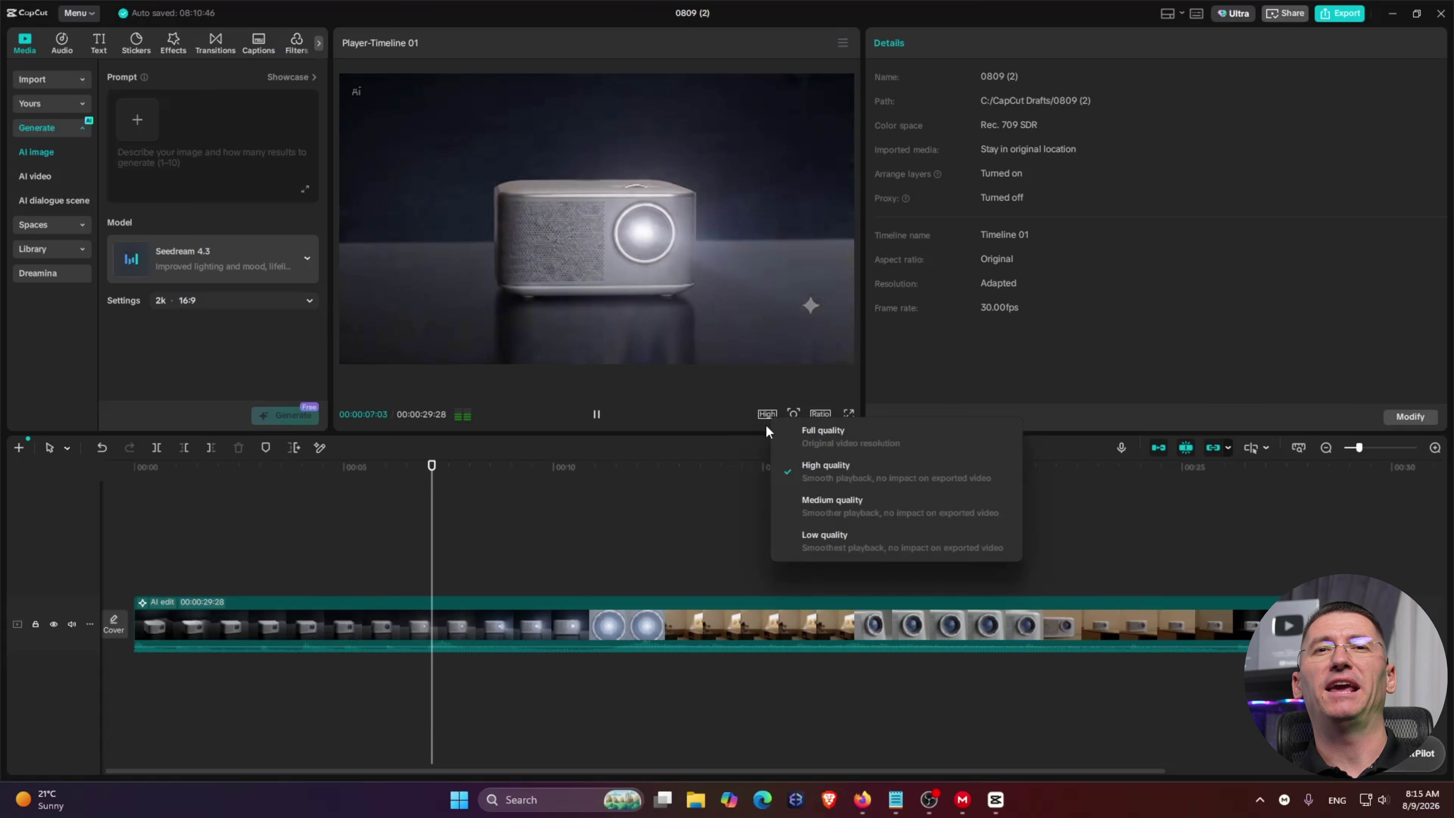
Step: Set the player's preview to Full quality
left_click(774, 435)
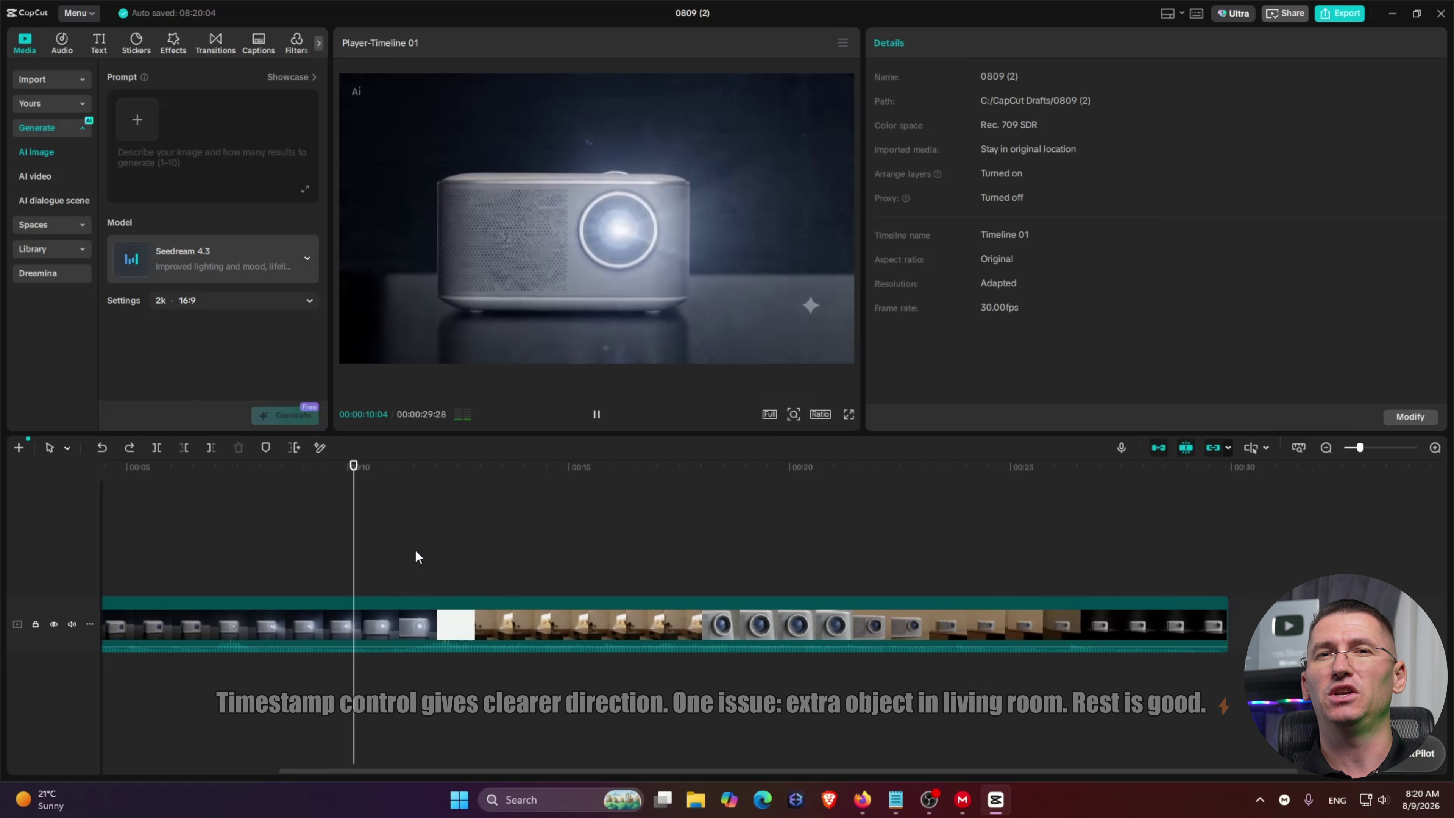
Step: Split the AI-edited clip at 00:00:17:13 and at about 00:00:12:01 to isolate the living-room section
scroll(492, 562, "up", 1, "ctrl")
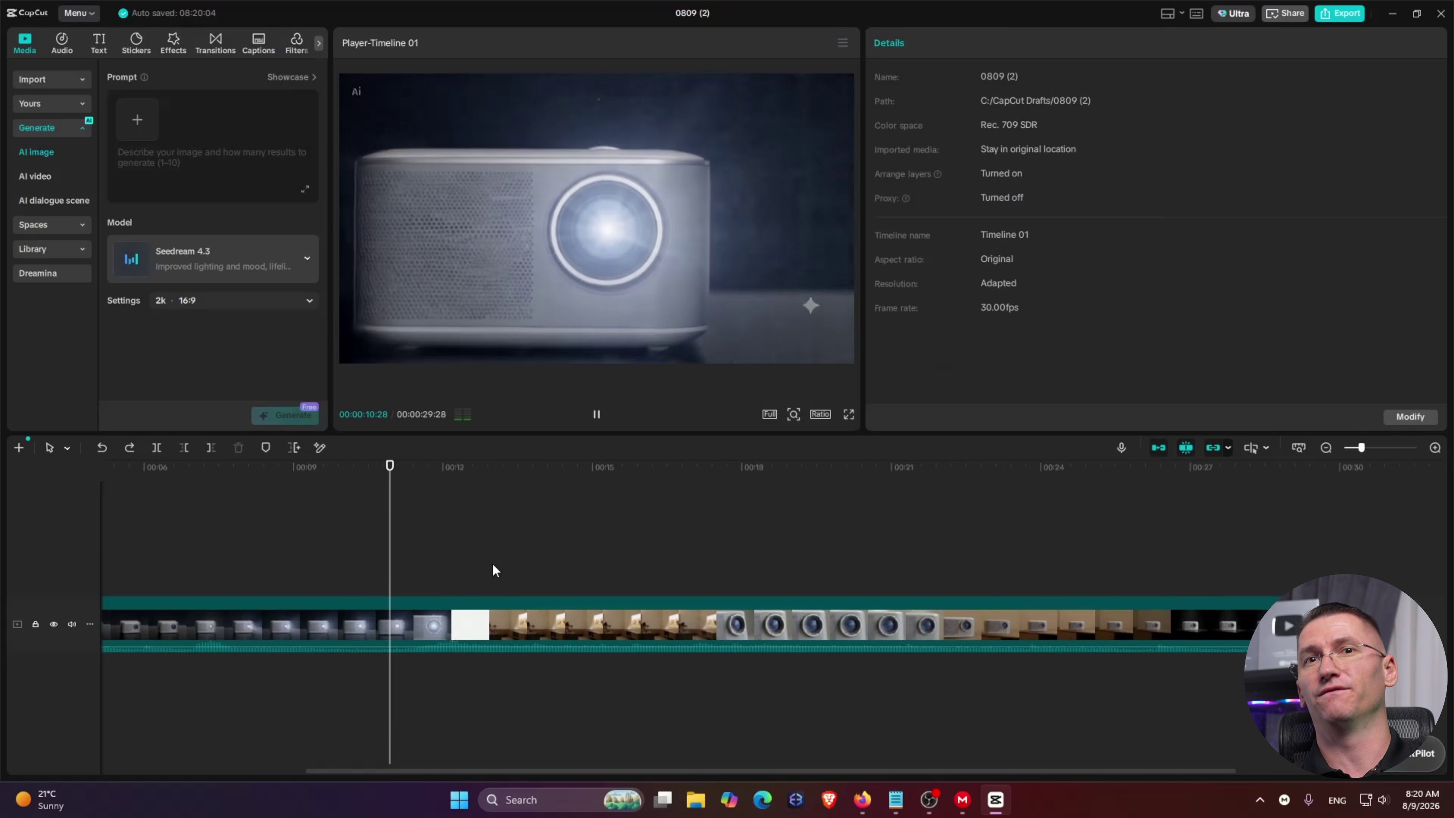
left_click_drag(696, 547, 714, 548)
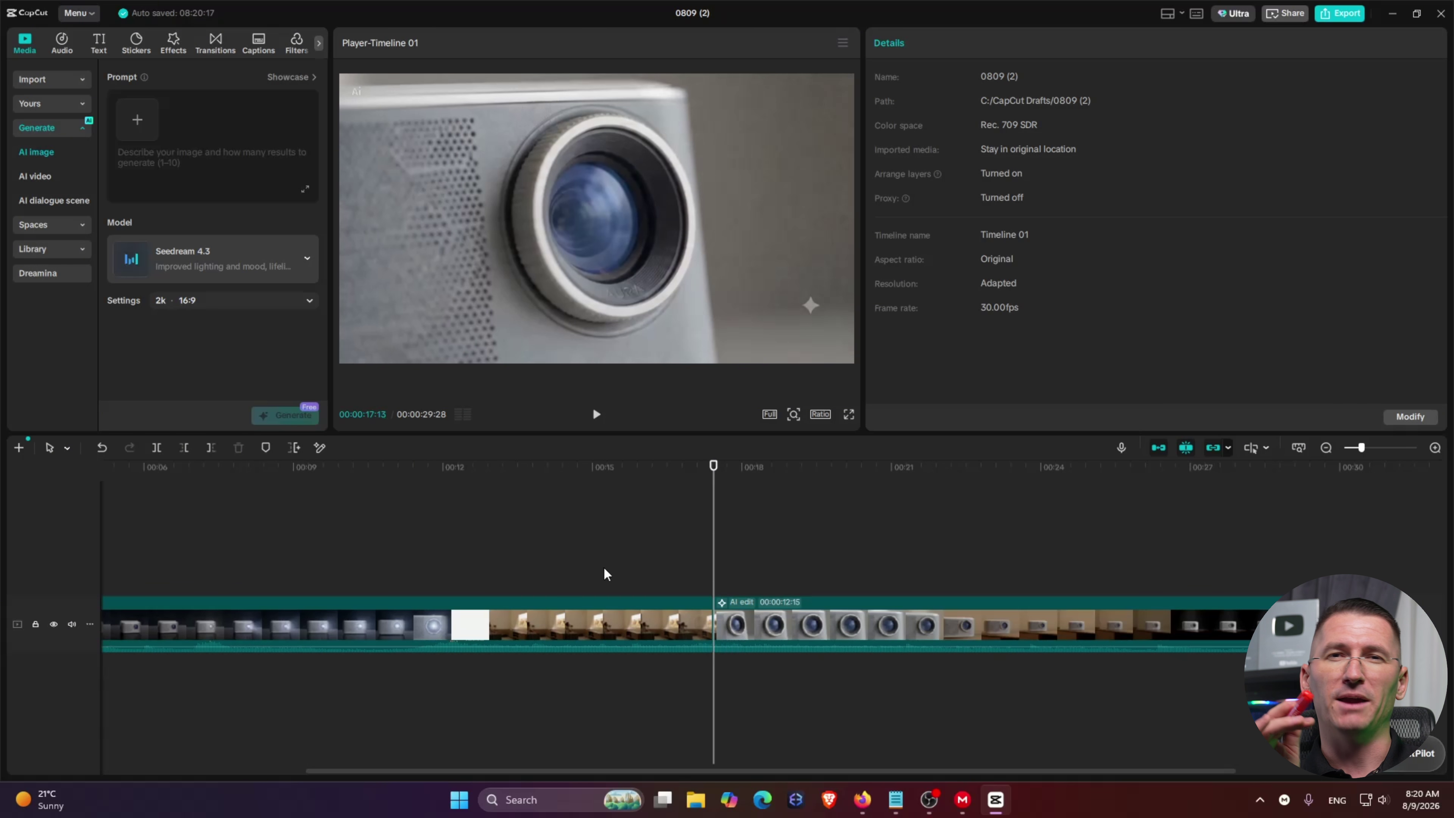
left_click(673, 560)
left_click_drag(473, 552, 444, 553)
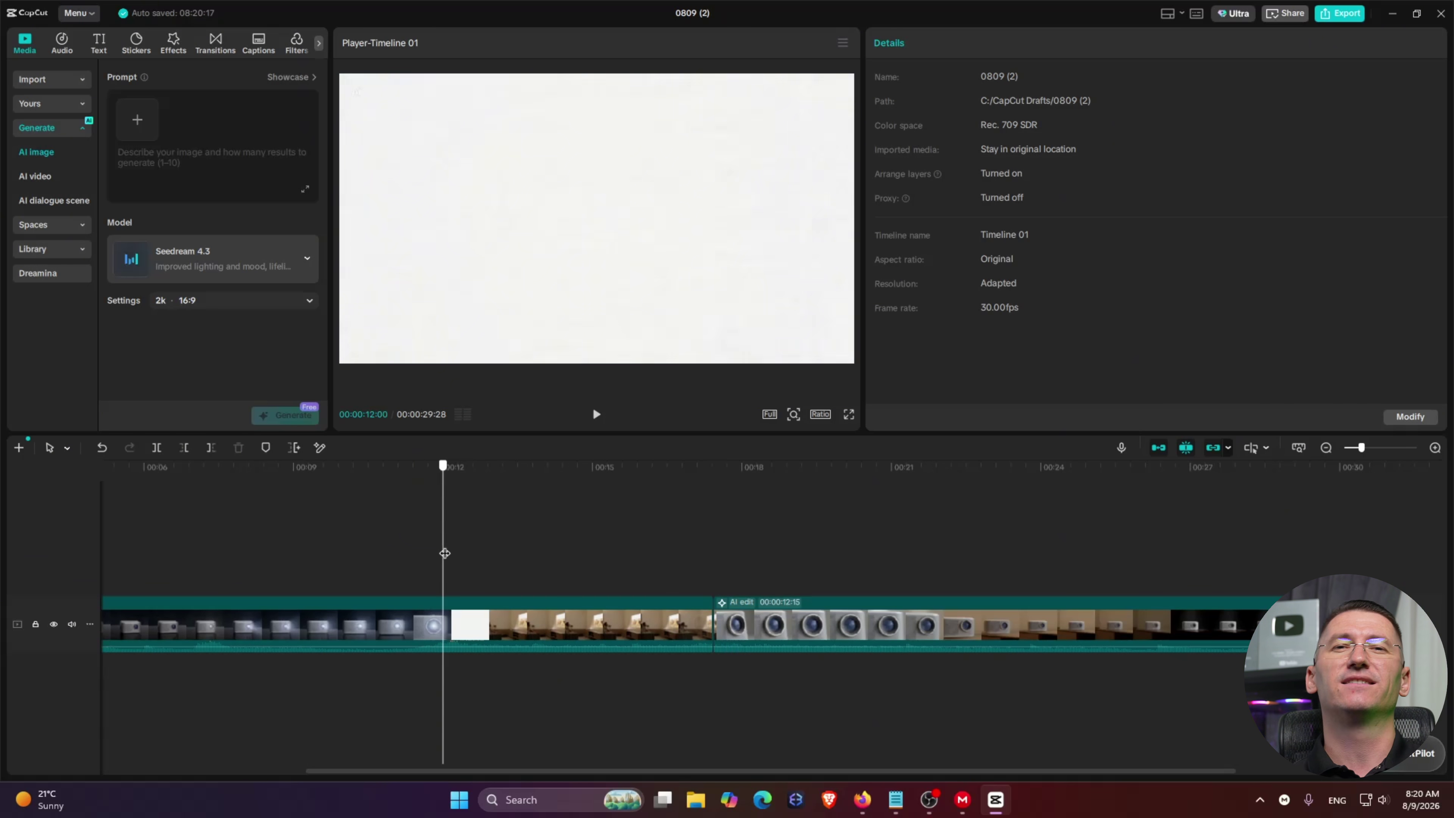
Step: Submit a Seedance 2.5 AI edit on the isolated section, removing the decorative object beside the projector while rebuilding the table and preserving lighting, shadows, position and camera movement
left_click(510, 610)
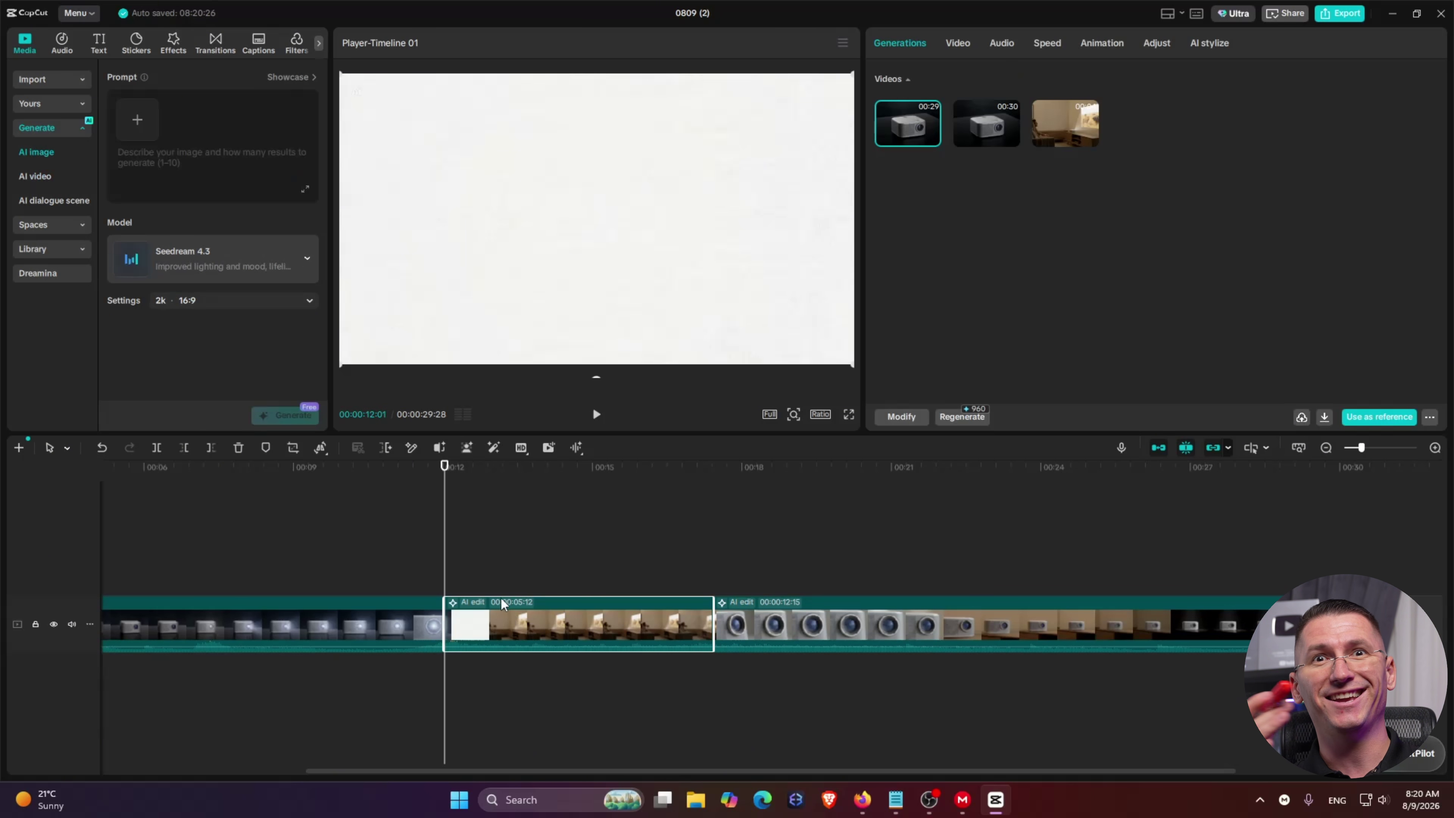
left_click(413, 449)
key("ctrl+v")
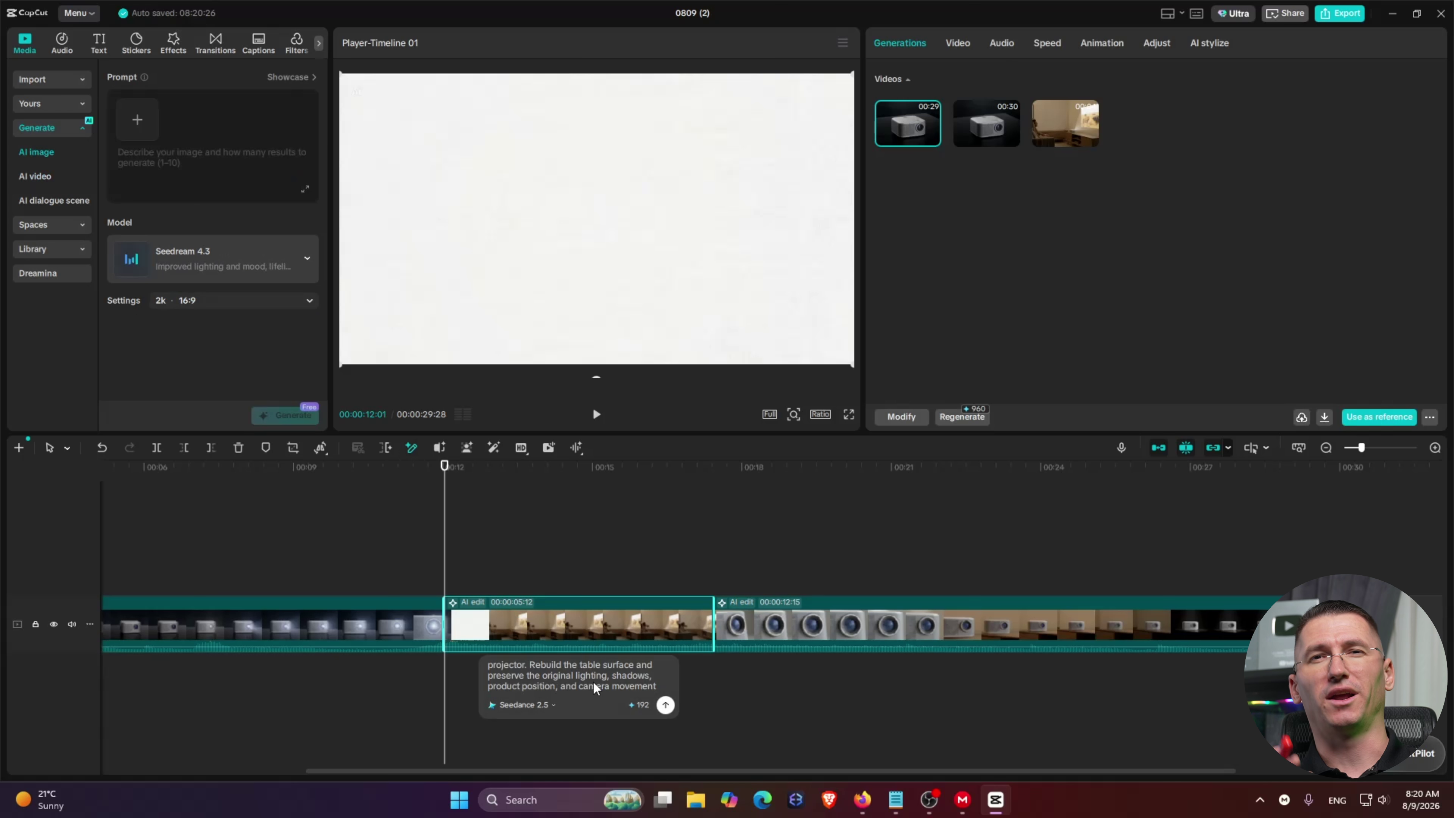
left_click(537, 674)
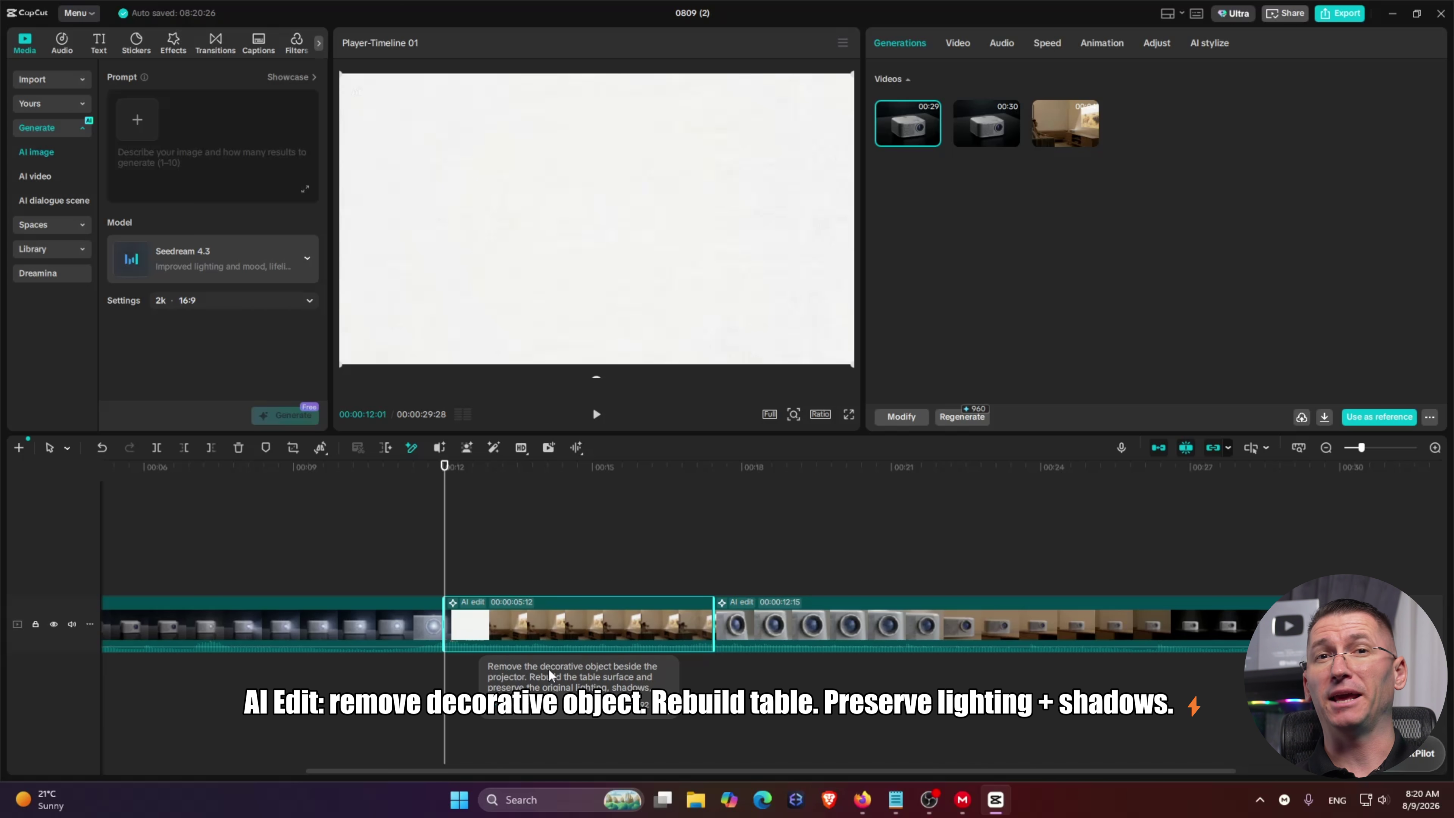
scroll(547, 668, "up", 1)
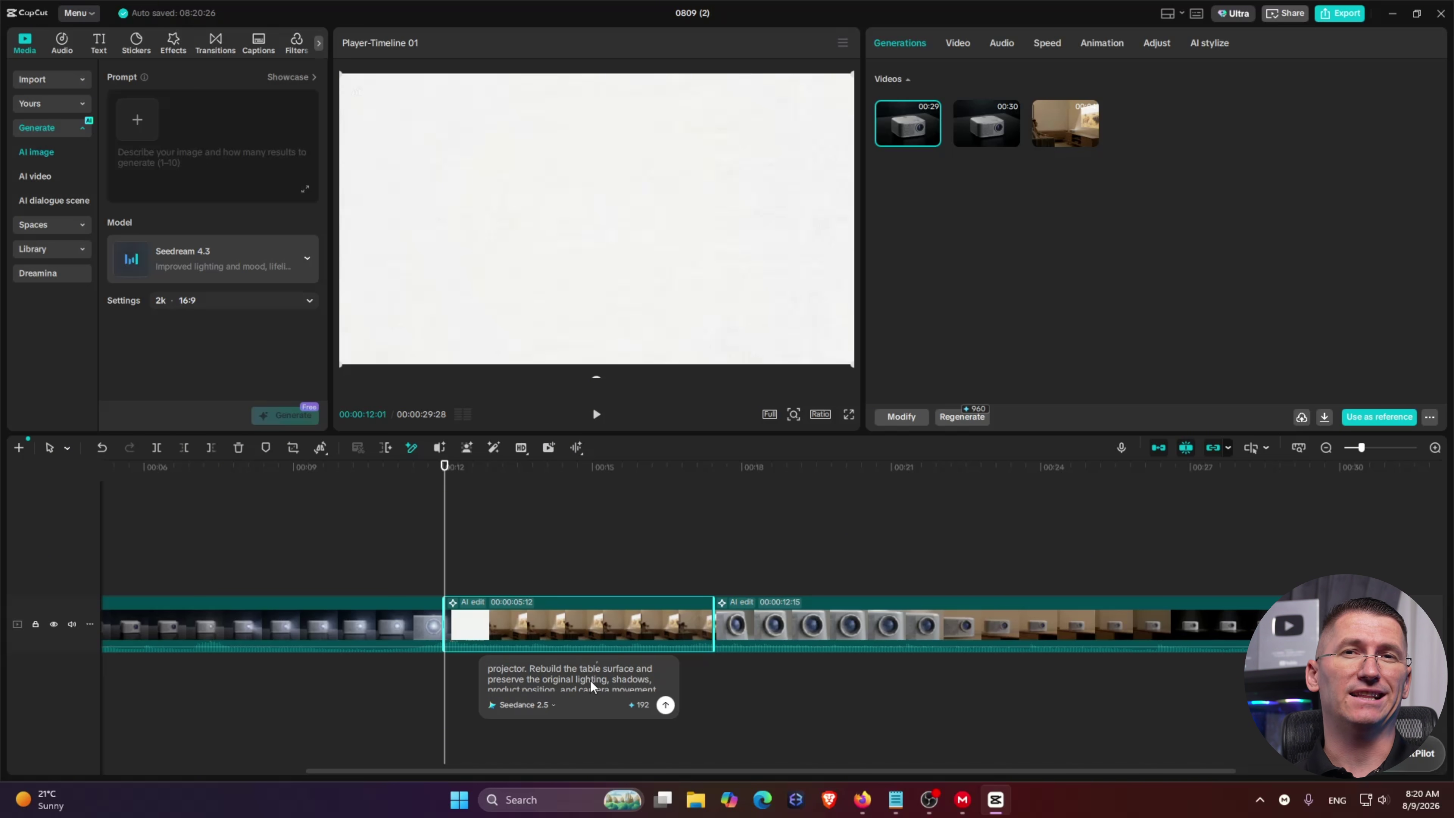
left_click(665, 705)
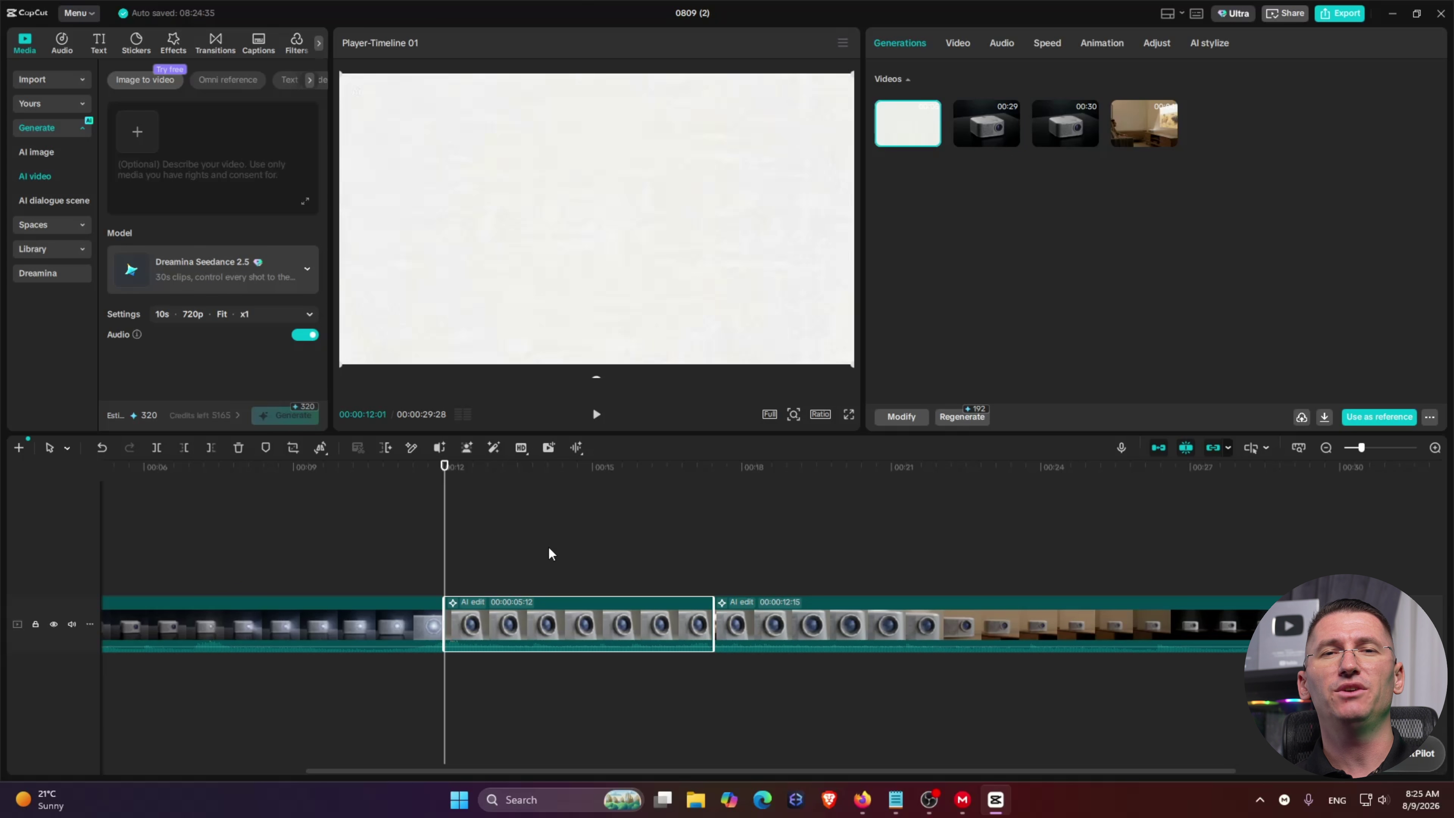
Step: Play back the regenerated middle section, including the transitions from the preceding clip and into the following one
left_click(596, 414)
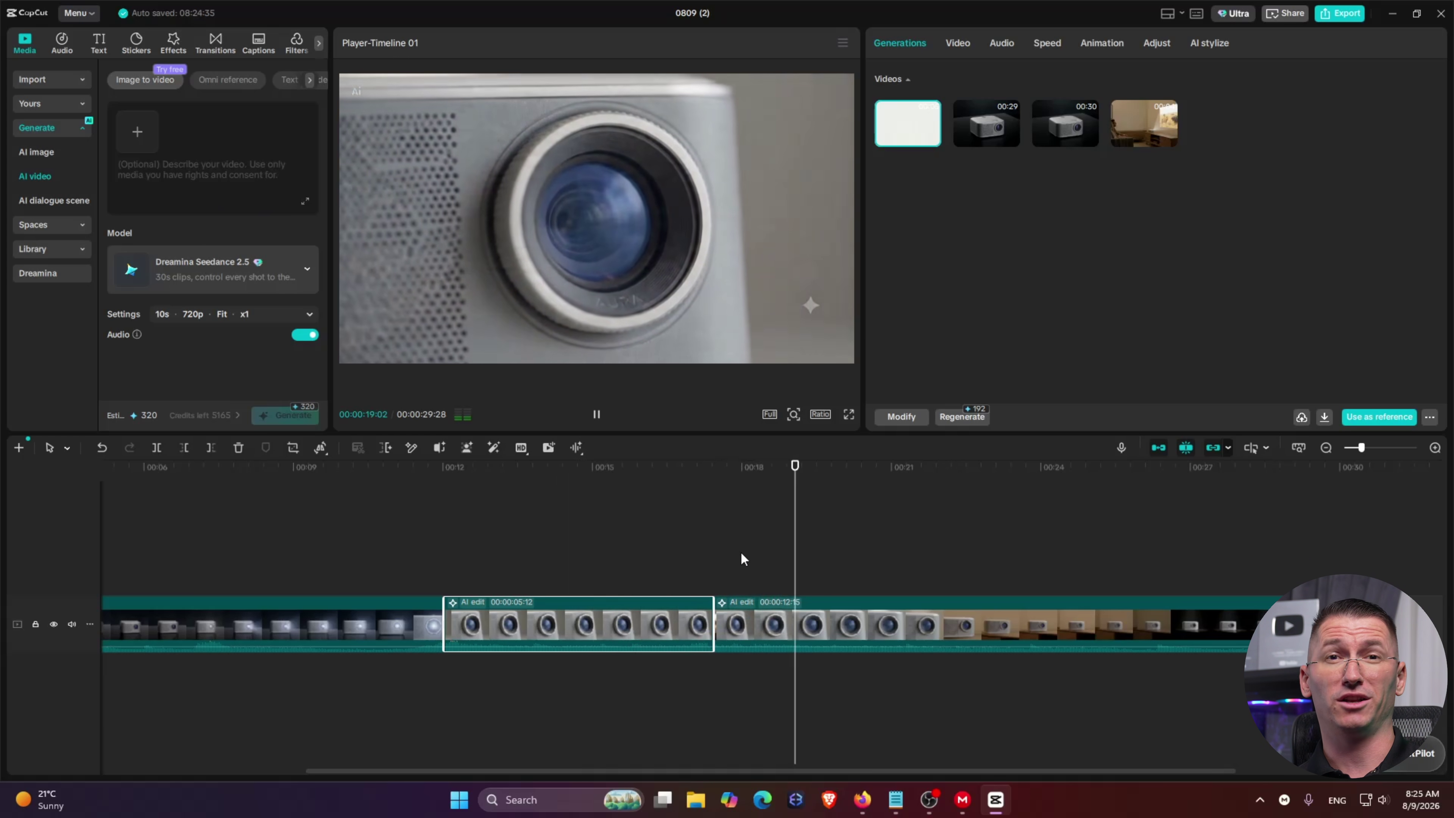
left_click(401, 548)
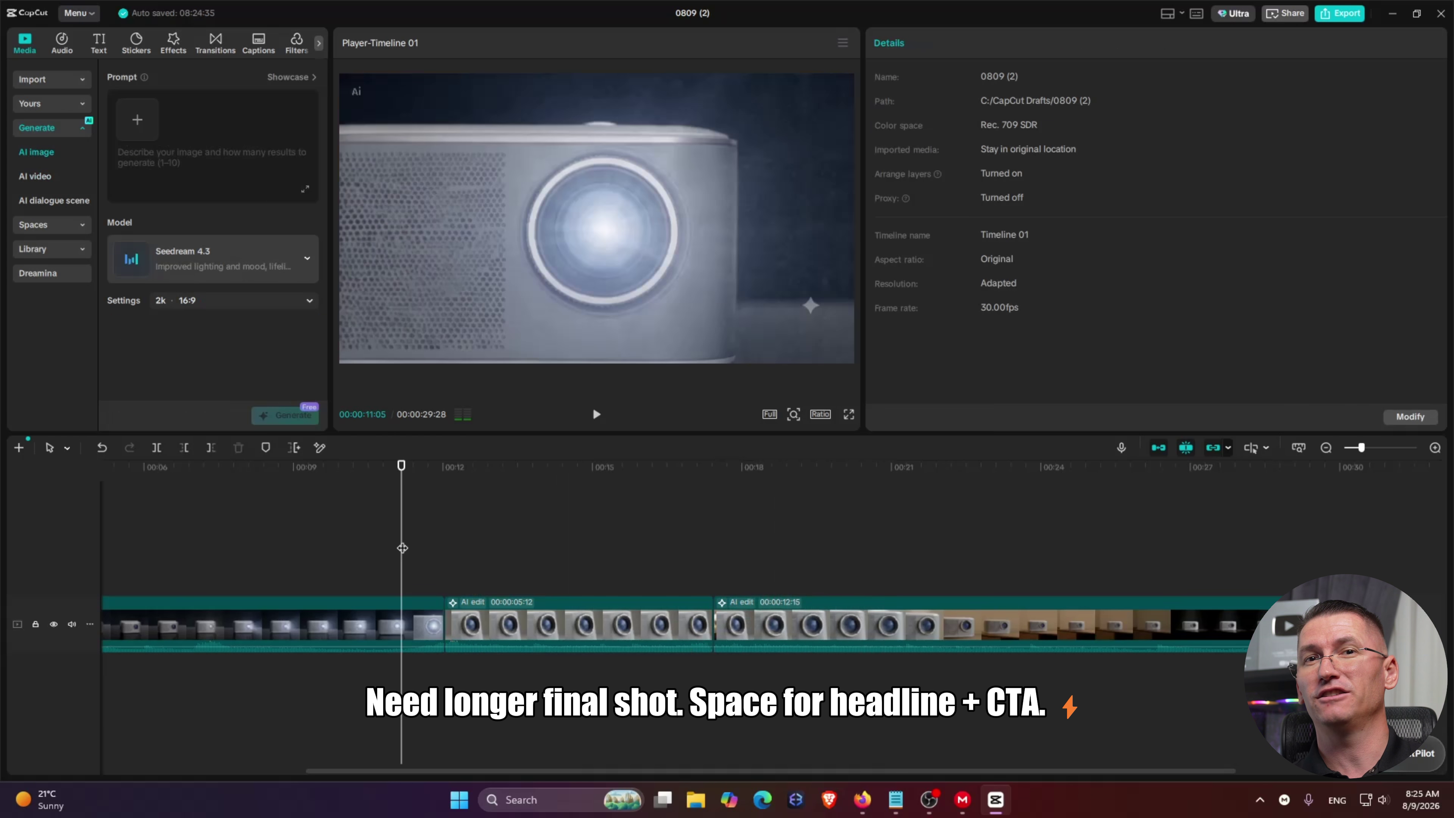
key("space")
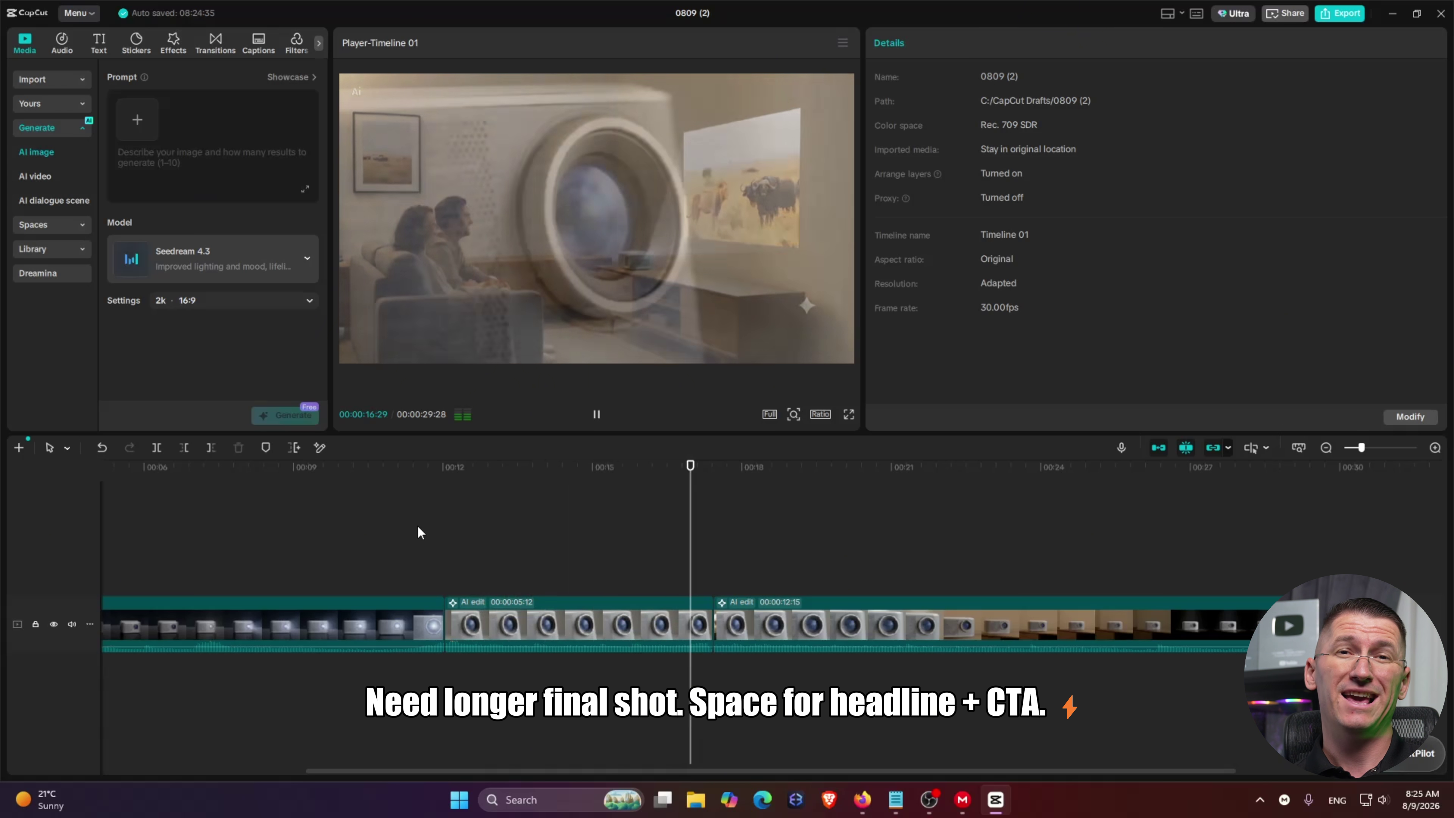
left_click(598, 415)
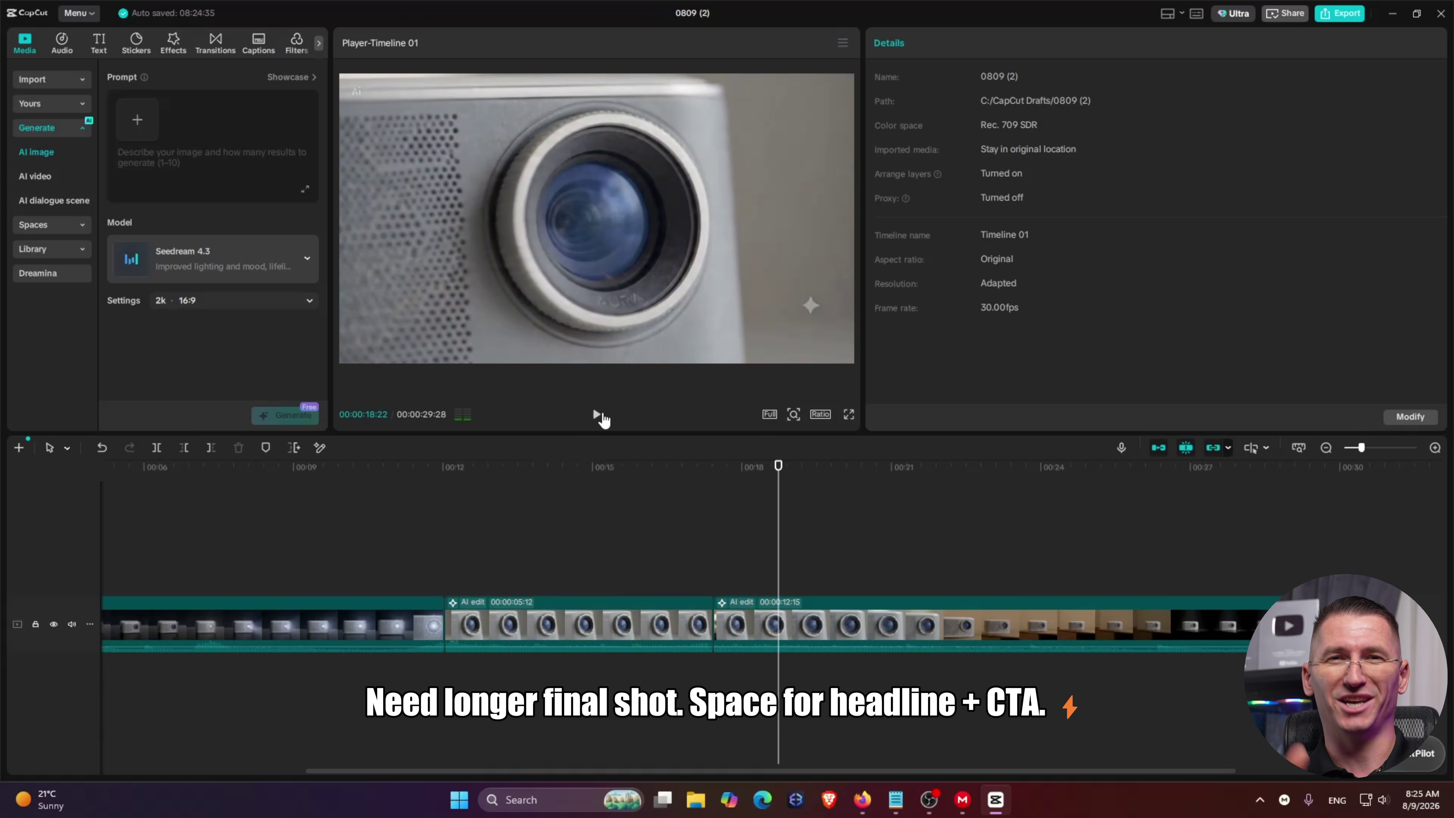
Step: Extend the final clip with AI extend from the end of the timeline at 00:00:29:28
left_click_drag(1276, 549, 1339, 561)
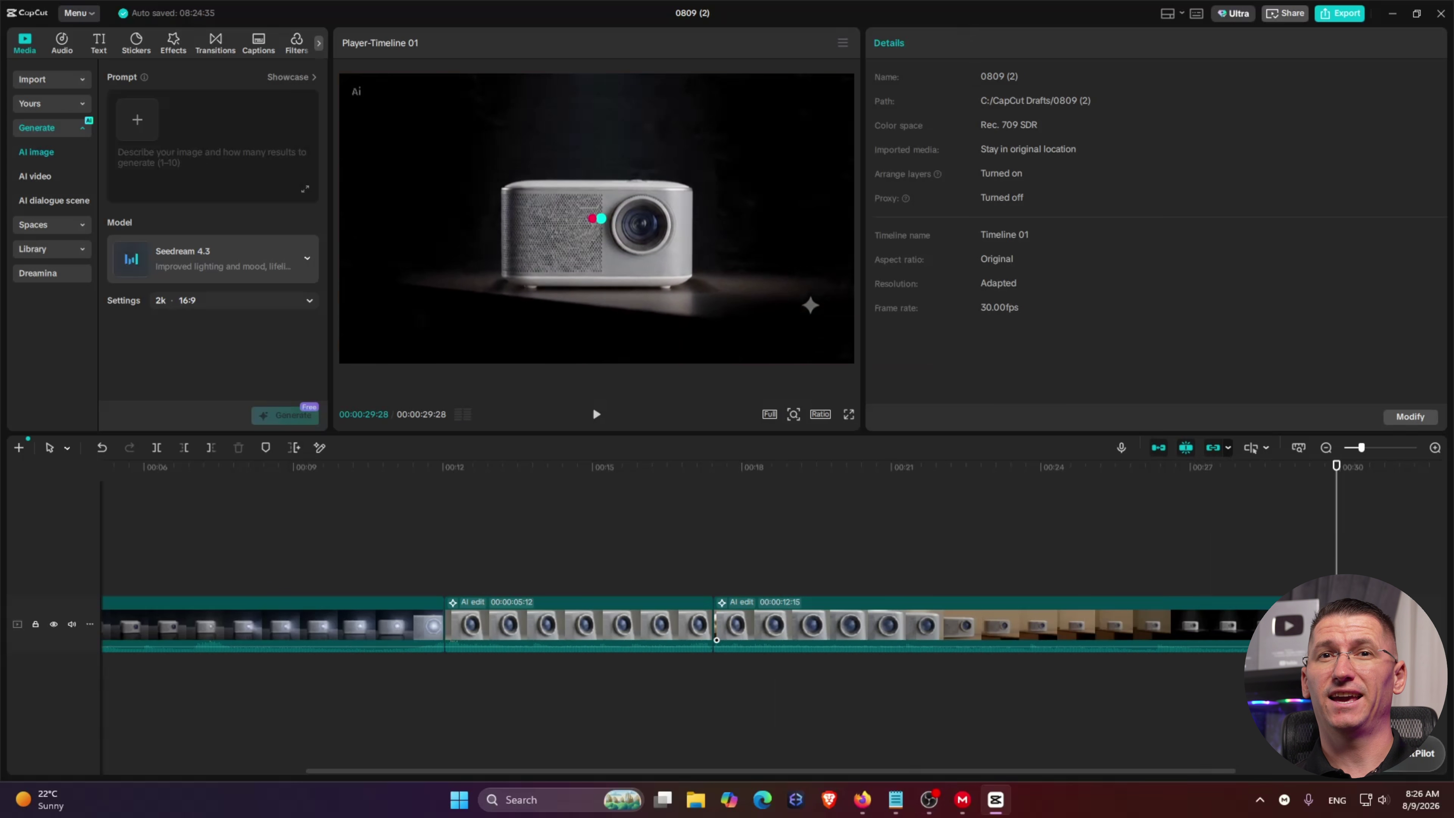
left_click(1086, 630)
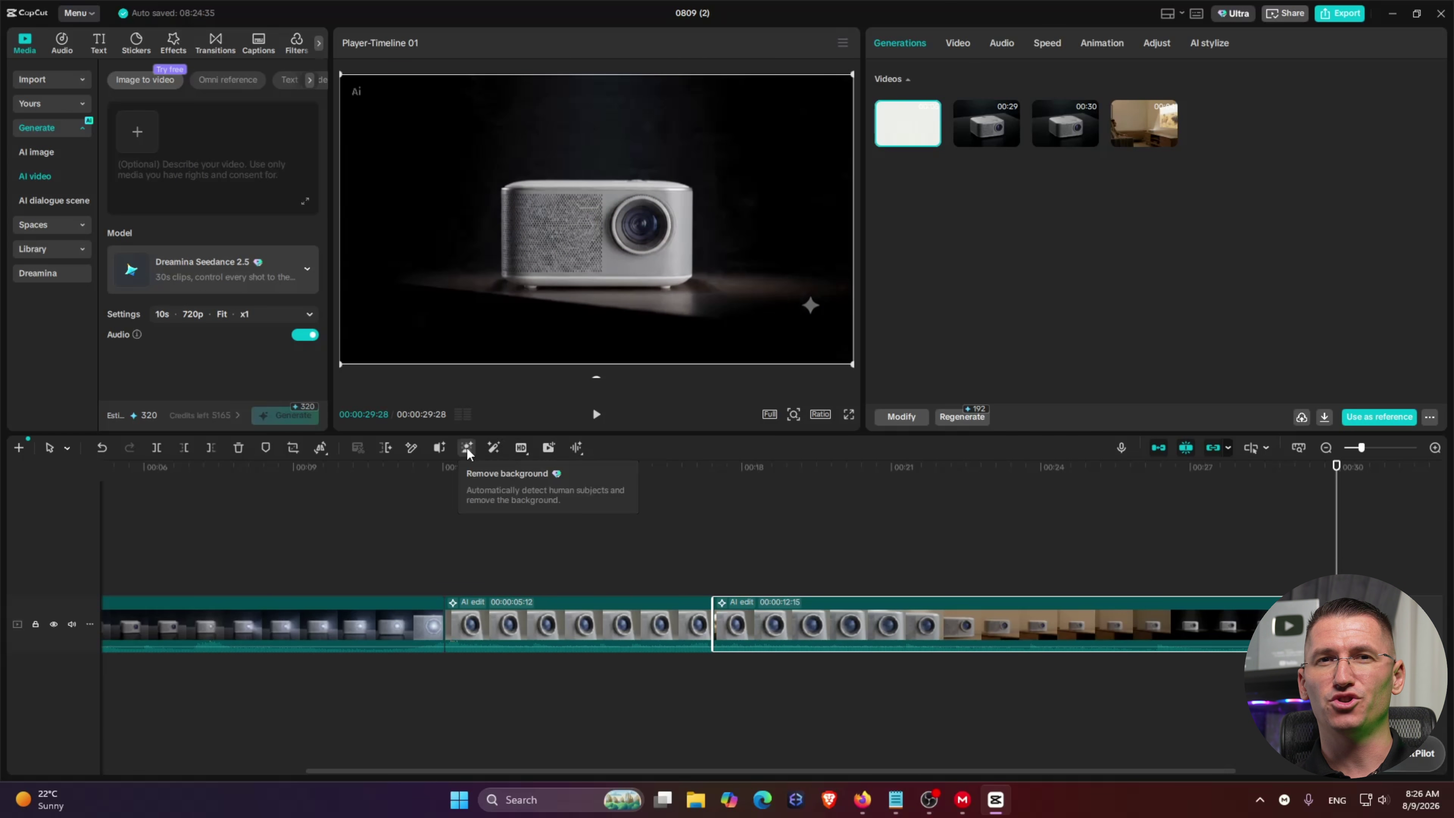
left_click(384, 453)
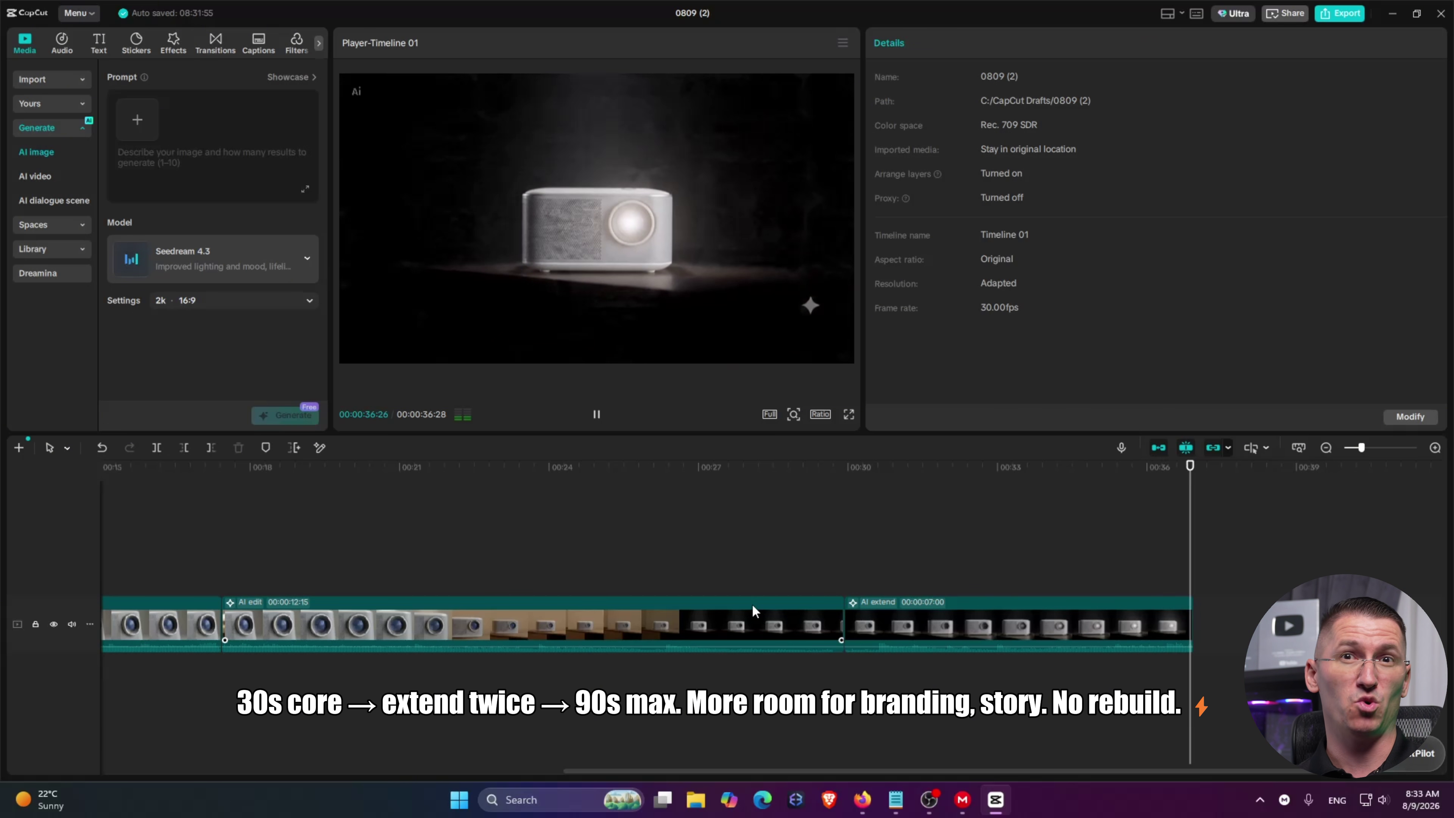
Step: Review the extended ending within the whole timeline and return the playhead to the start
scroll(752, 584, "down", 4)
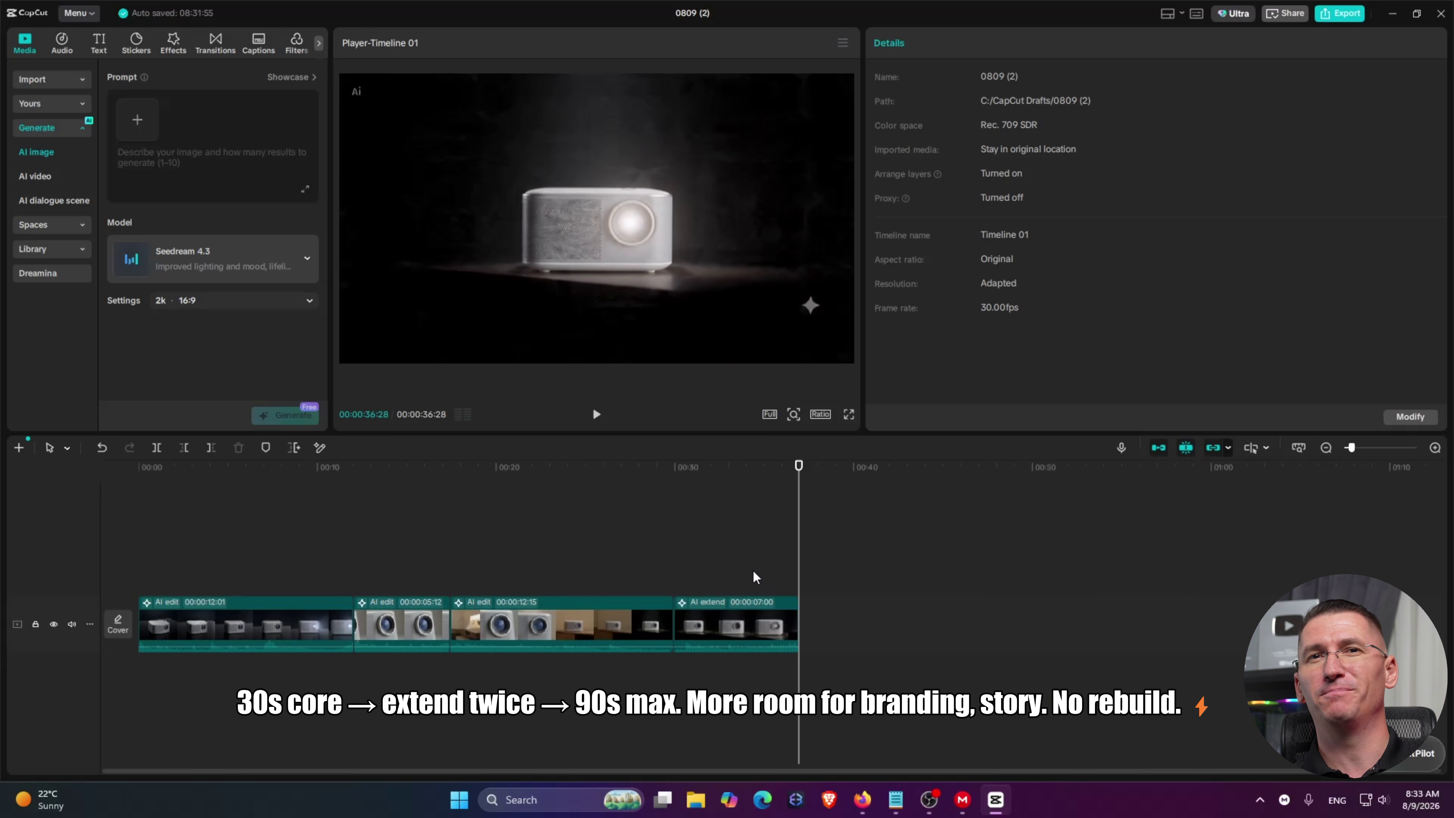
left_click(687, 573)
key("space")
scroll(734, 567, "up", 2)
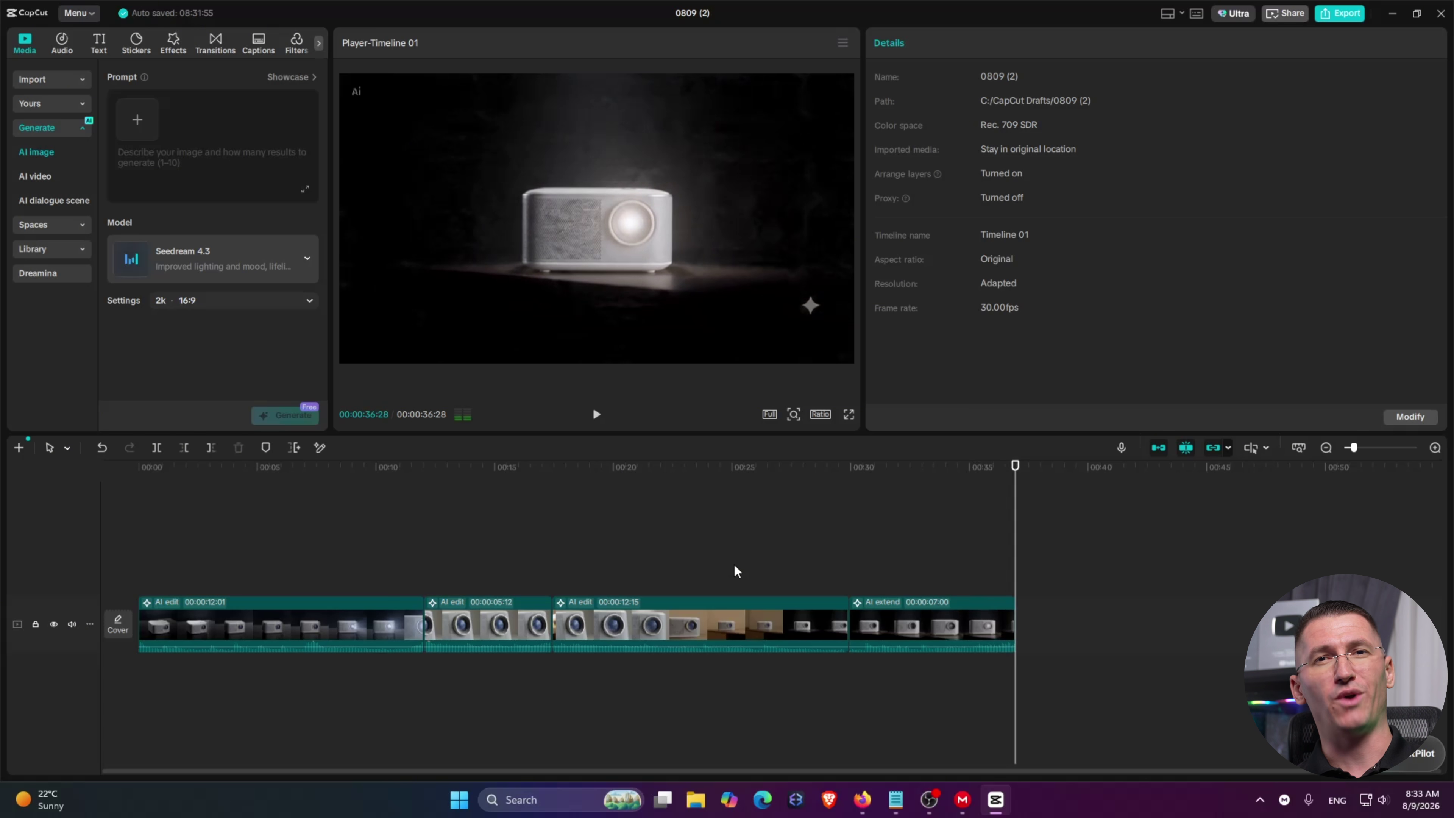
key("Home")
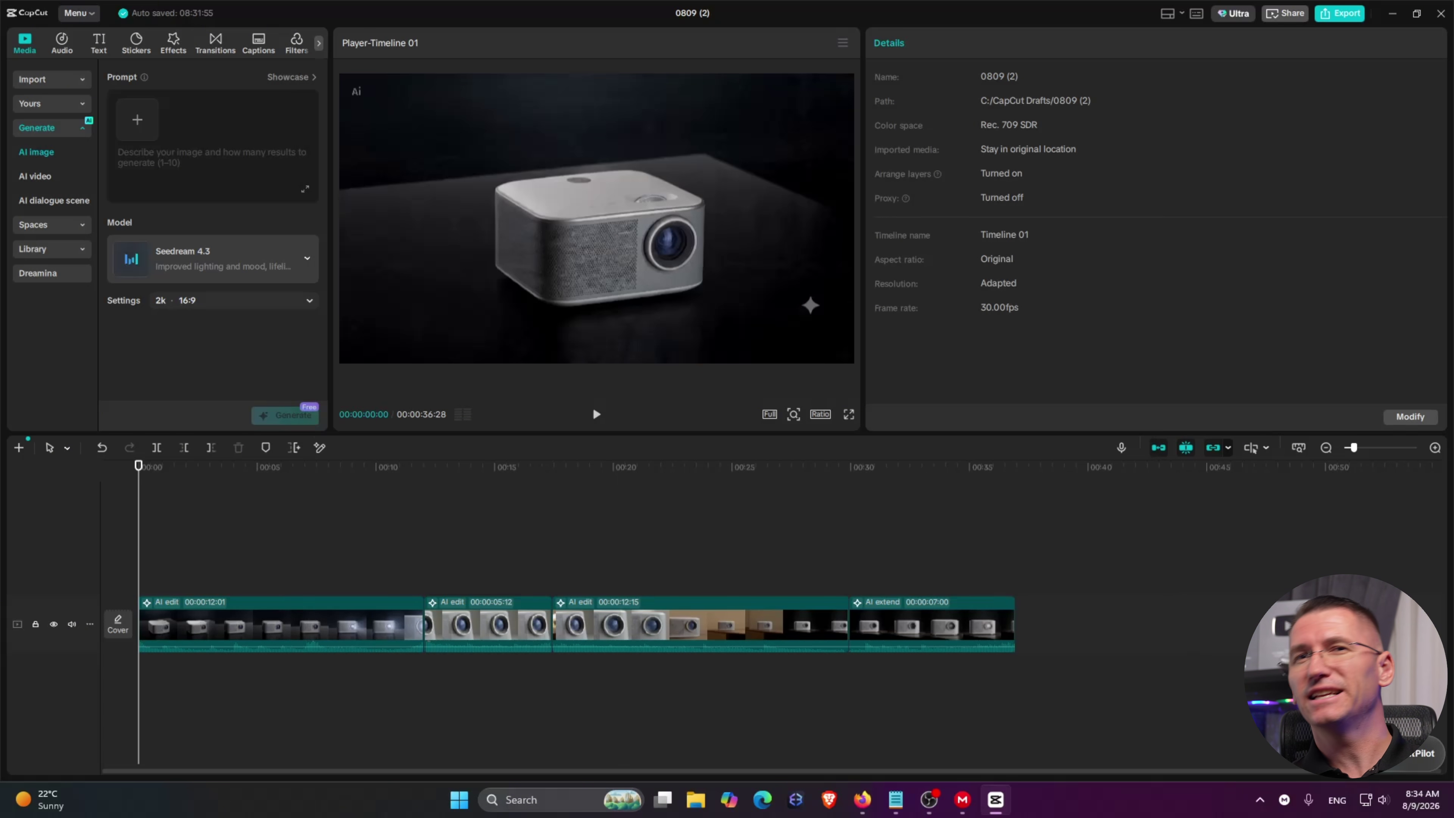
Step: Submit an EditPilot request keeping the main Seedance 2.5 video on track one, with a product close-up on track two and simple captions from "Cinema anywhere." to "Portable by design."
left_click(1405, 761)
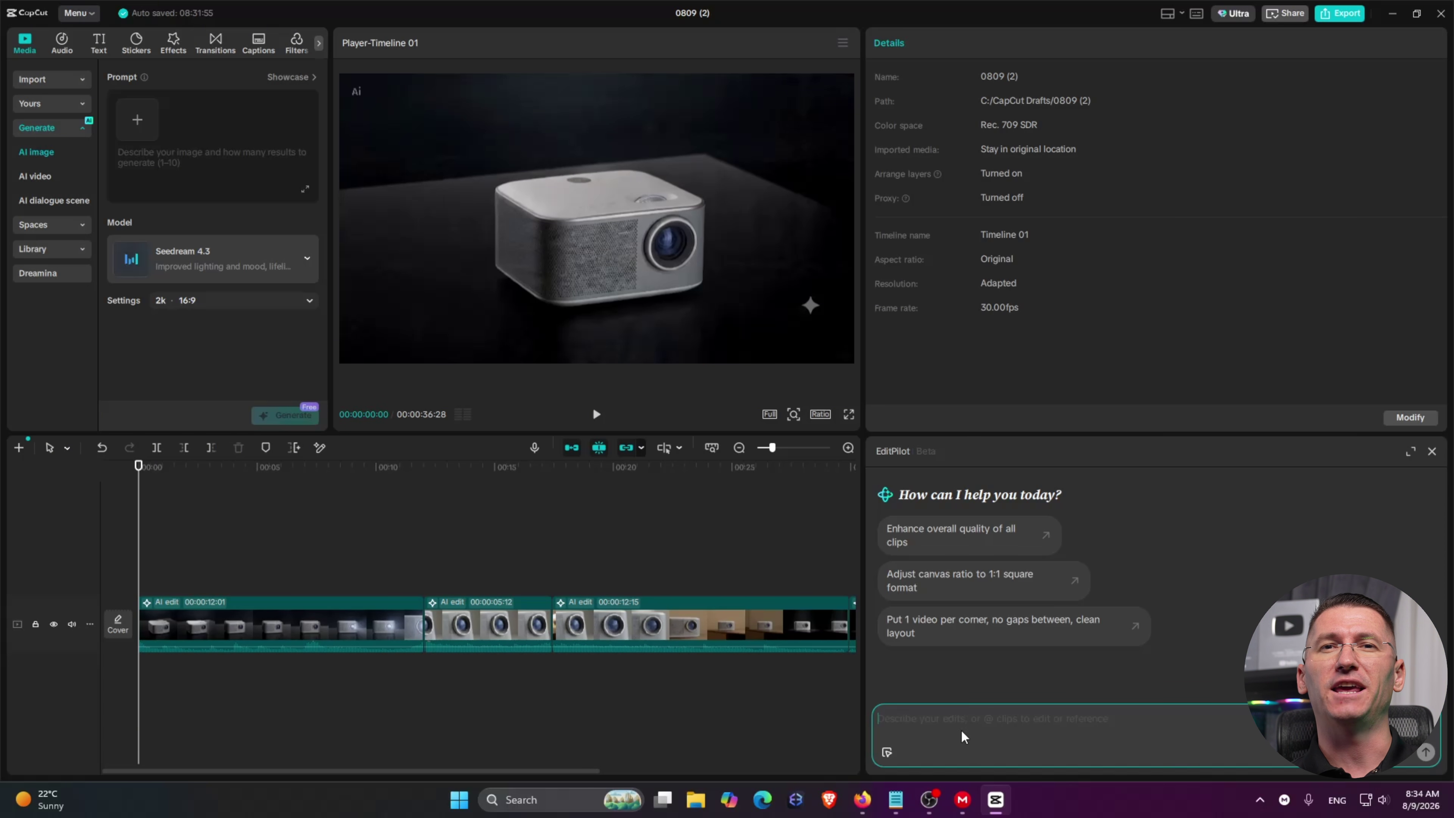
key("ctrl+v")
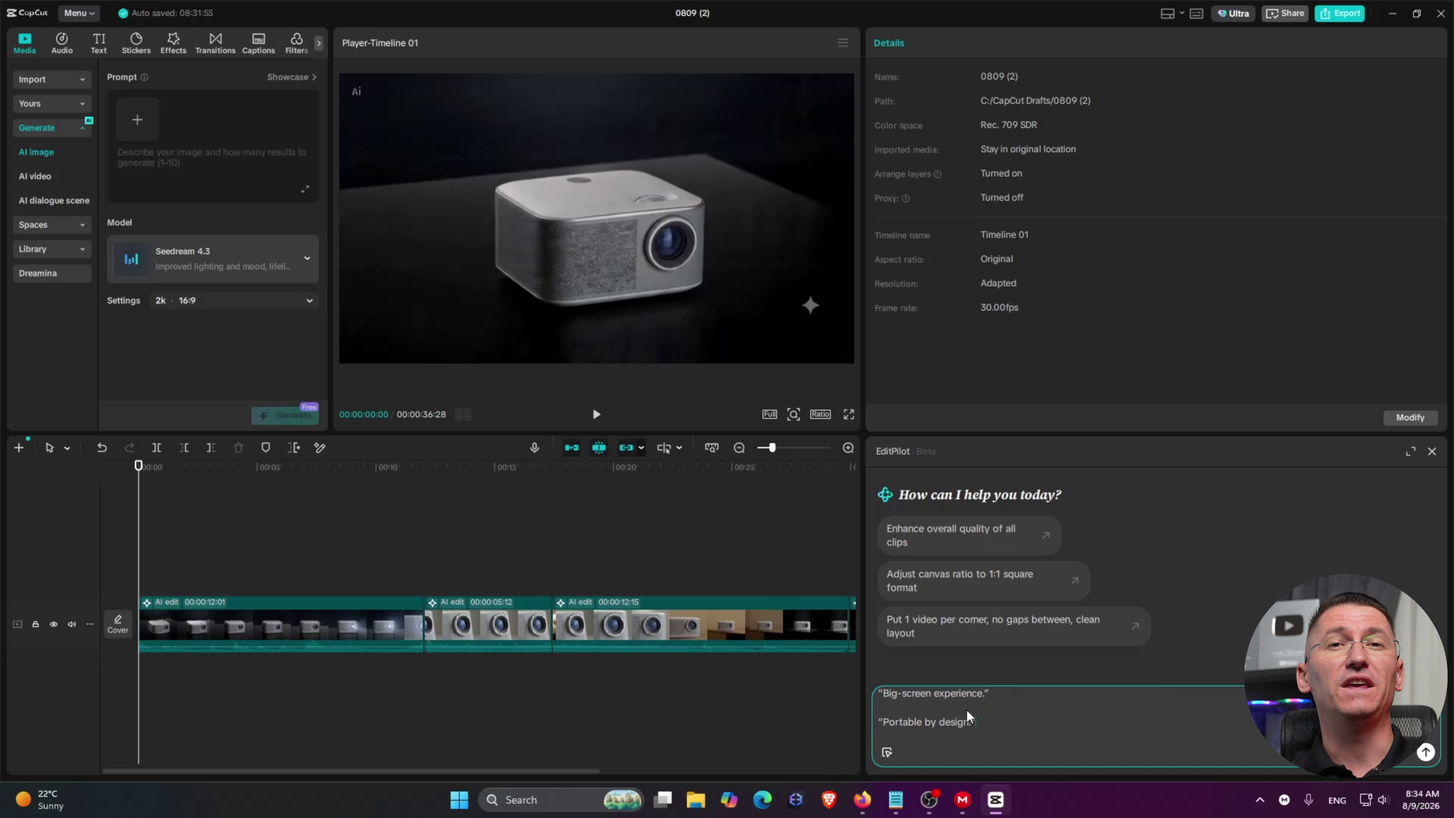
scroll(965, 709, "up", 6)
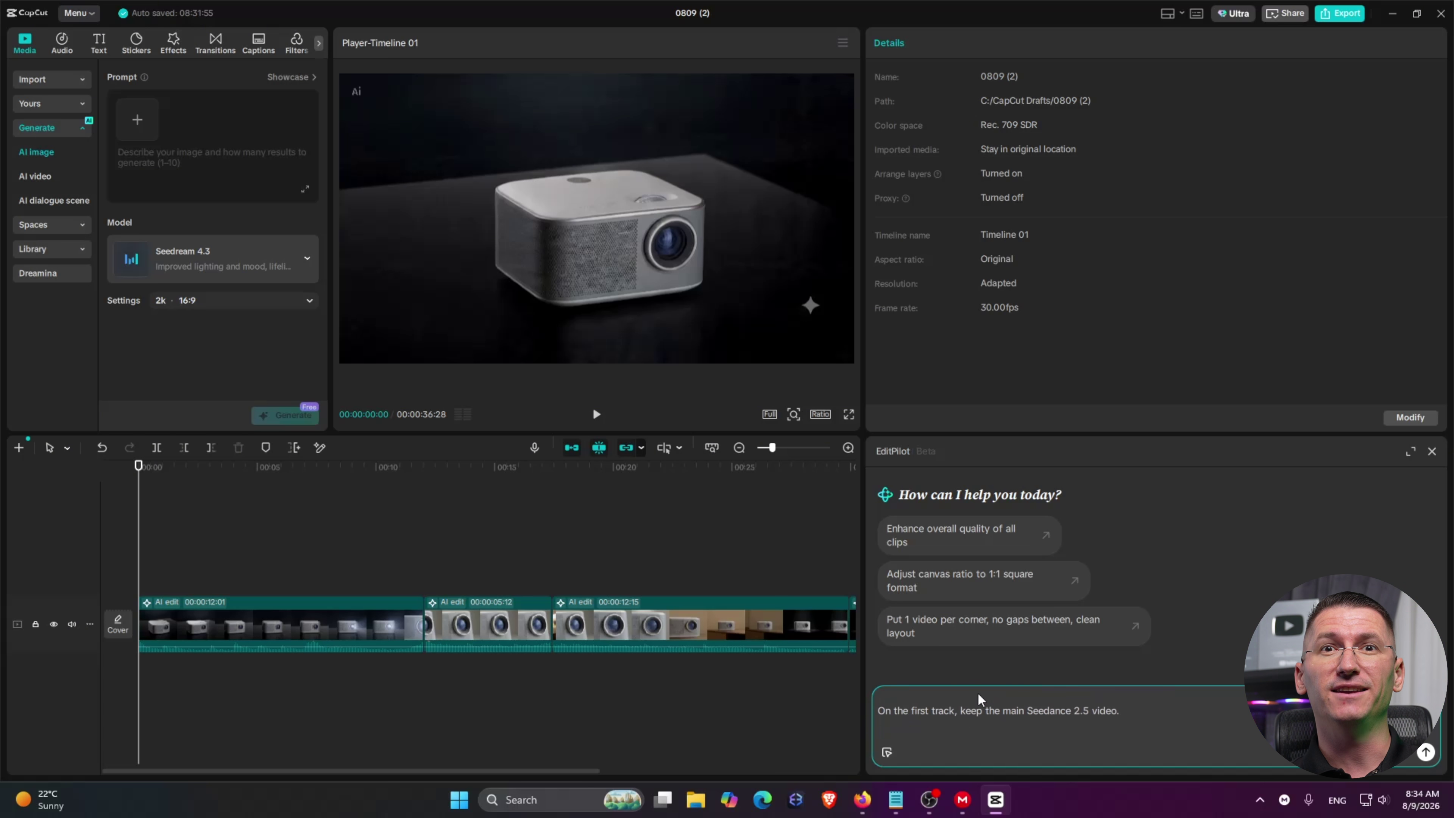
scroll(977, 691, "down", 1)
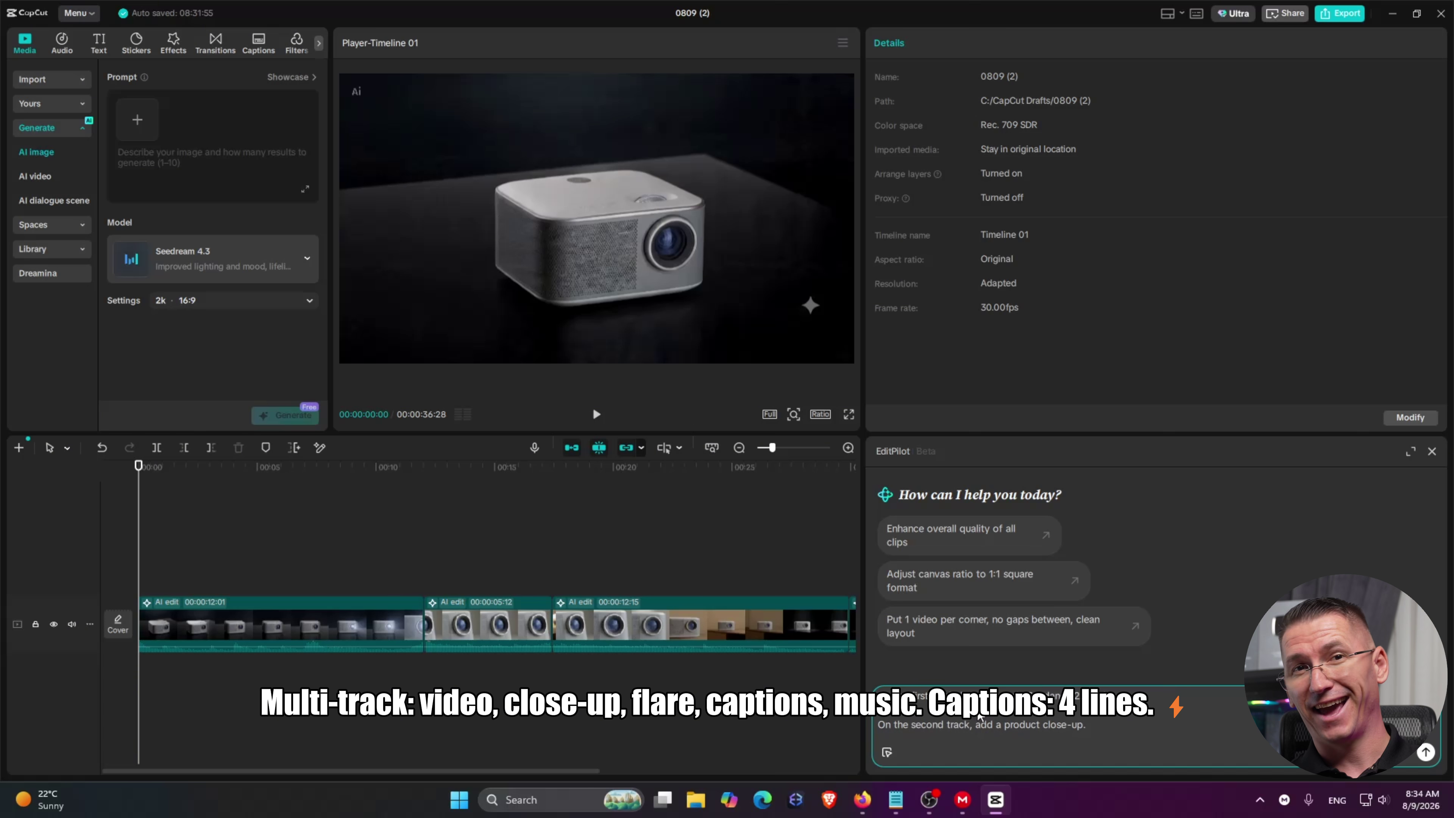
scroll(978, 717, "down", 3)
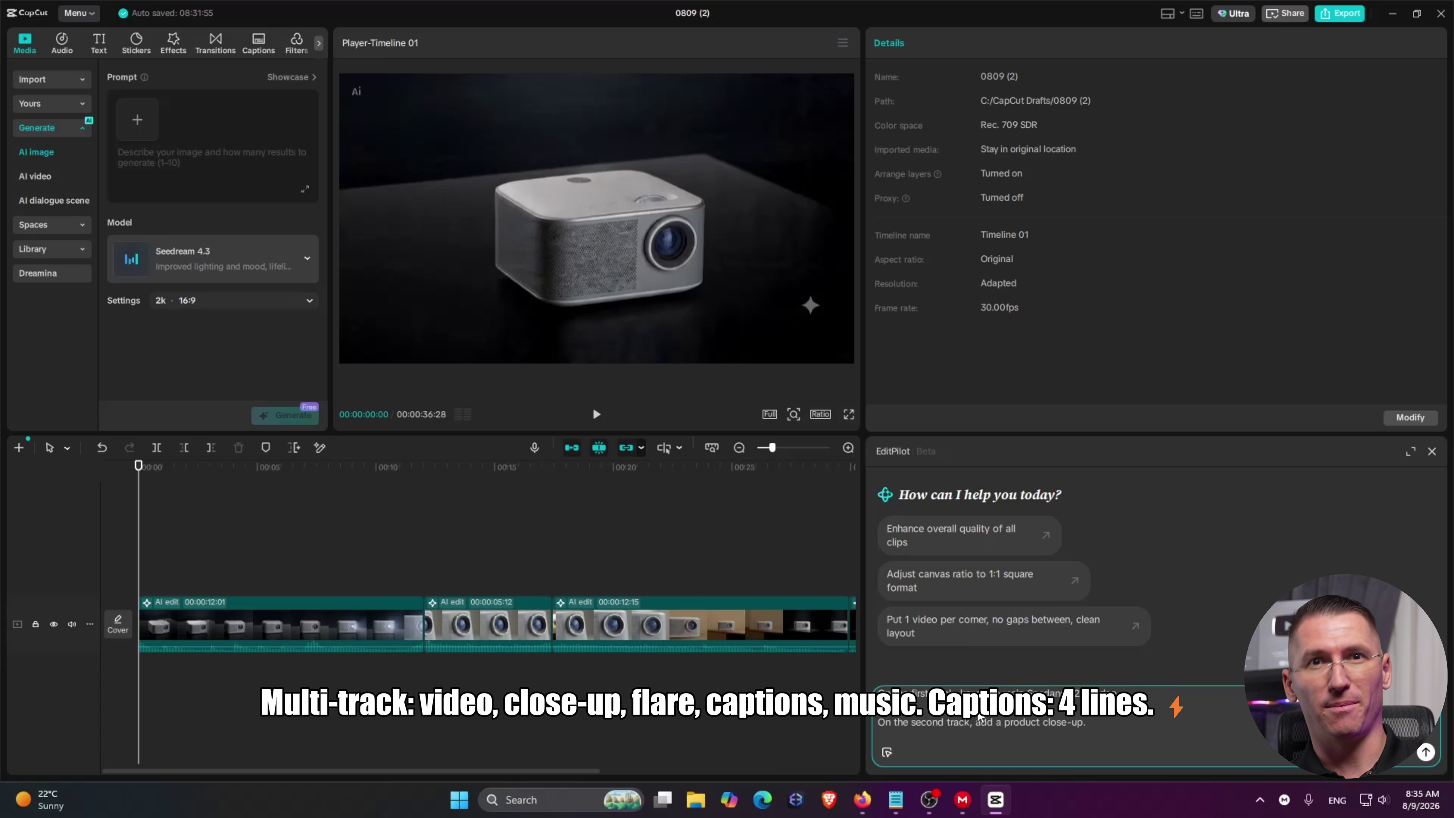
scroll(979, 717, "down", 2)
scroll(1128, 716, "down", 1)
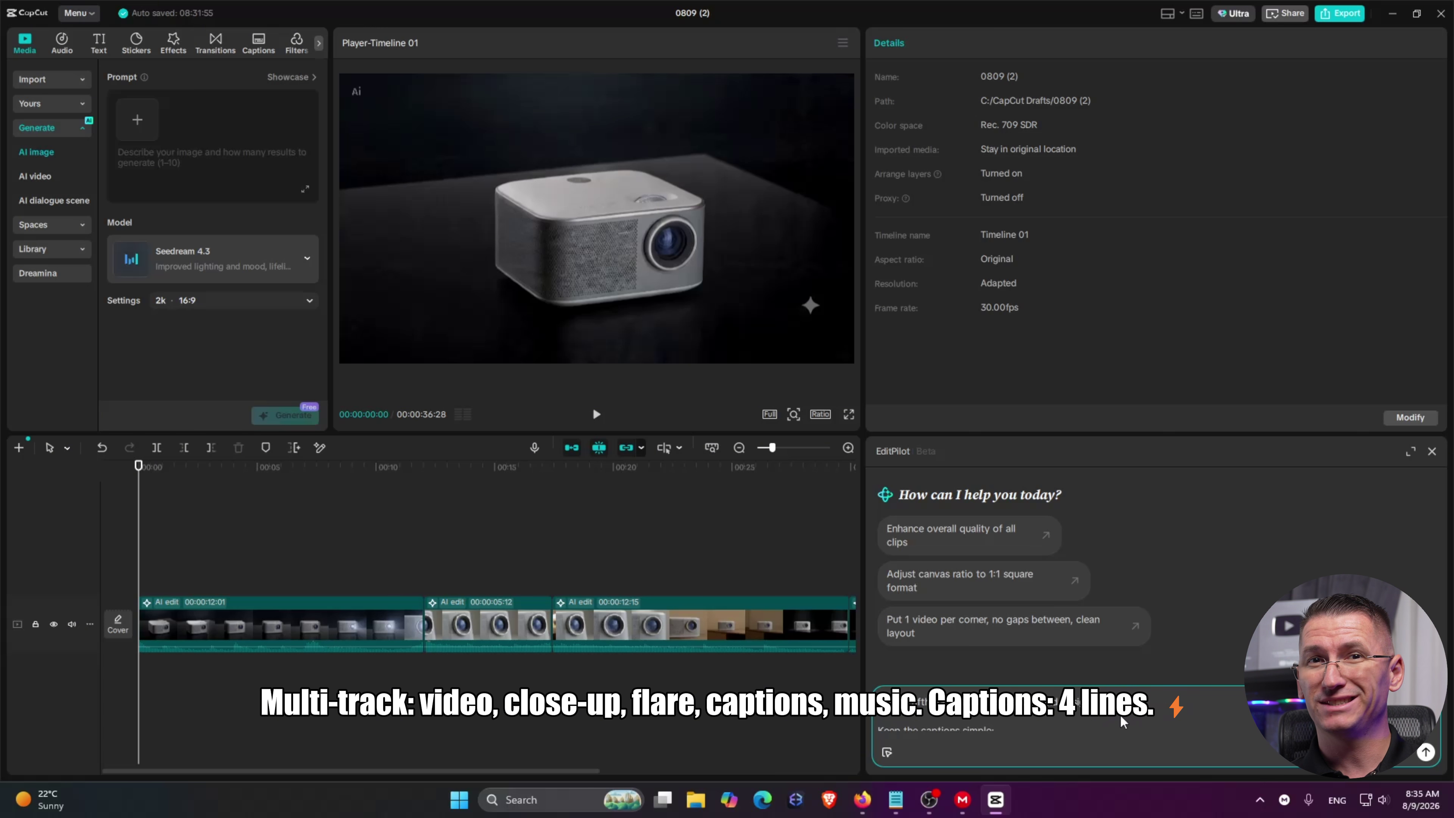
scroll(1096, 713, "down", 2)
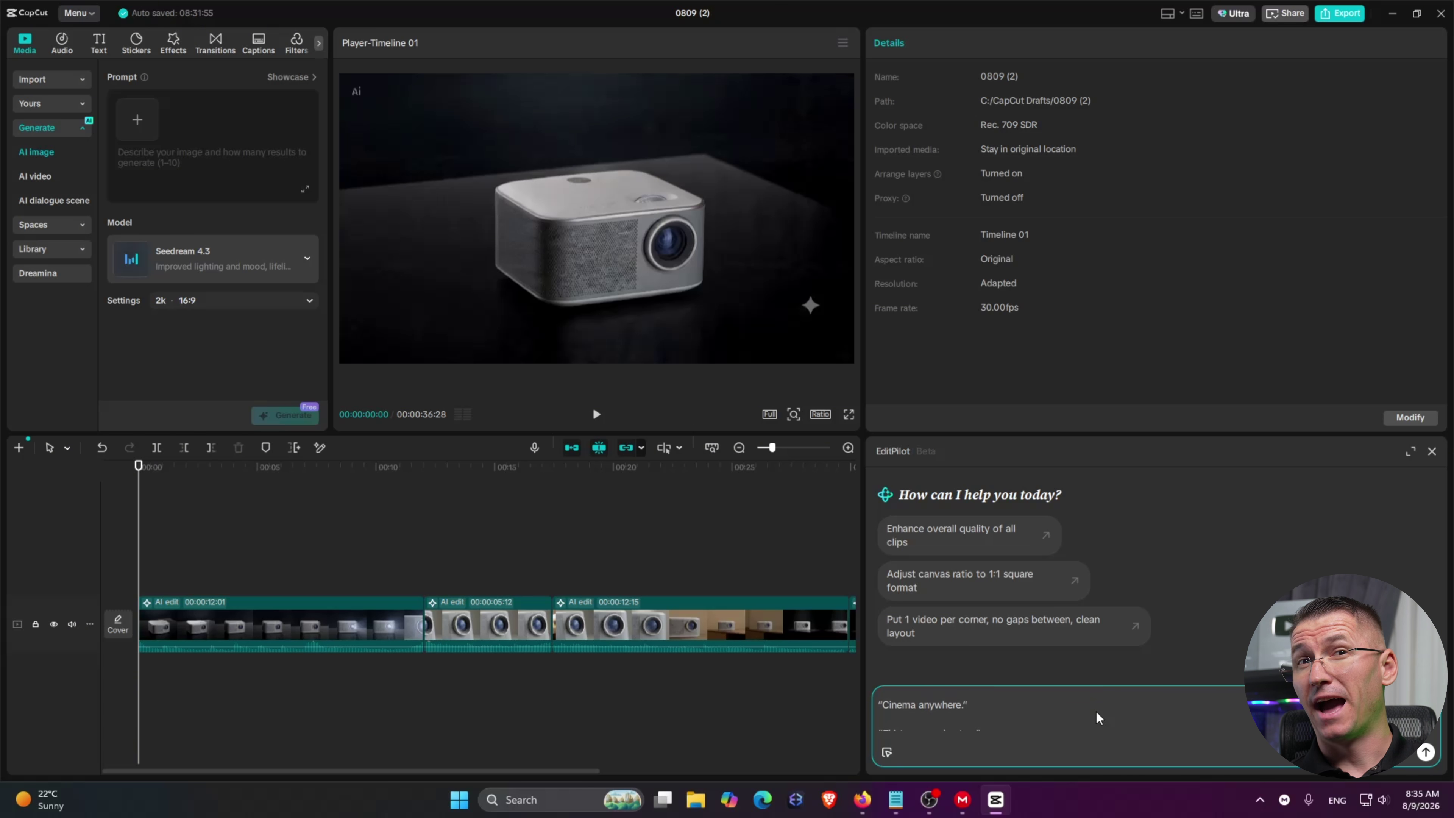
scroll(1002, 716, "down", 2)
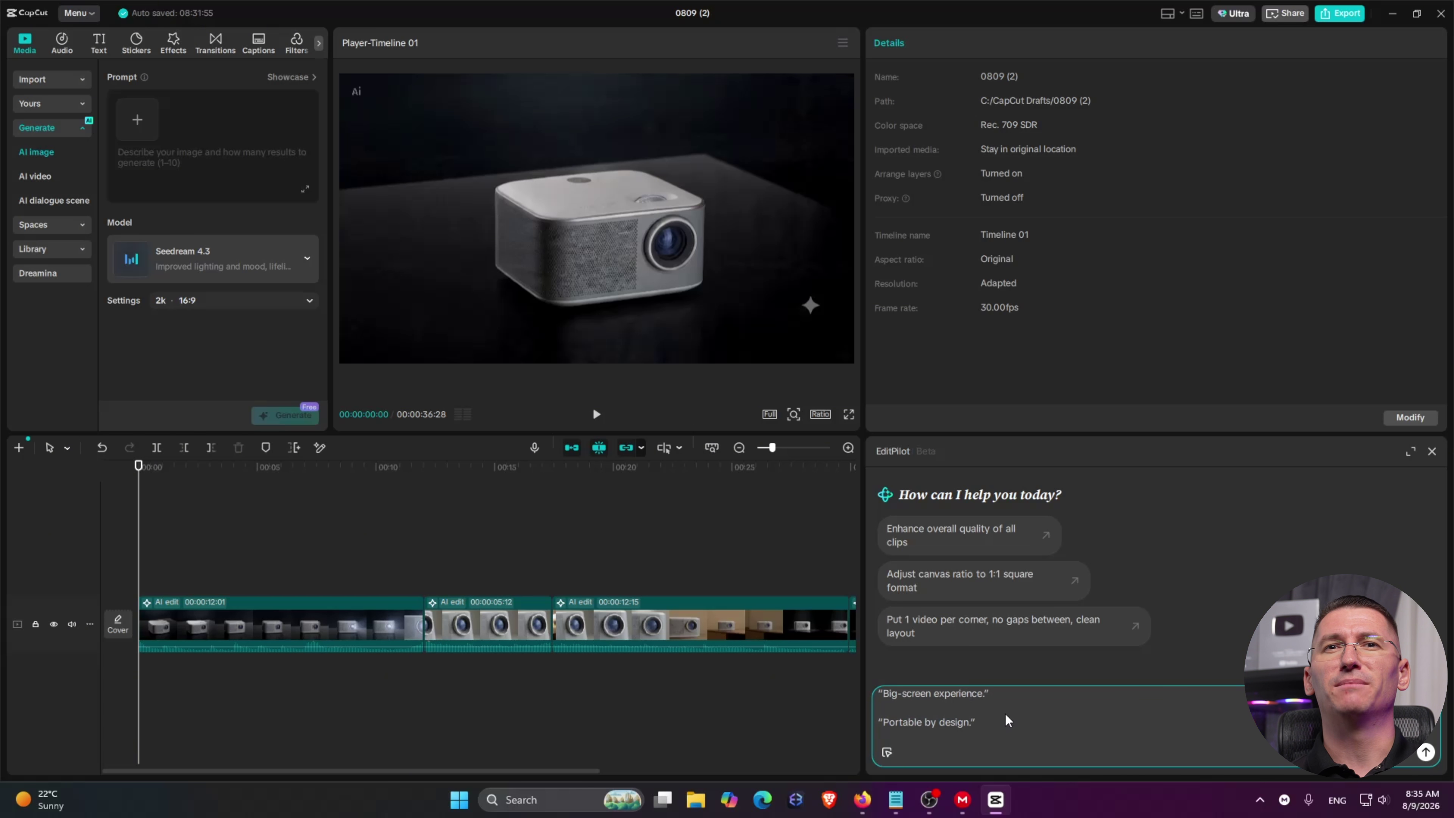
scroll(1007, 721, "up", 10)
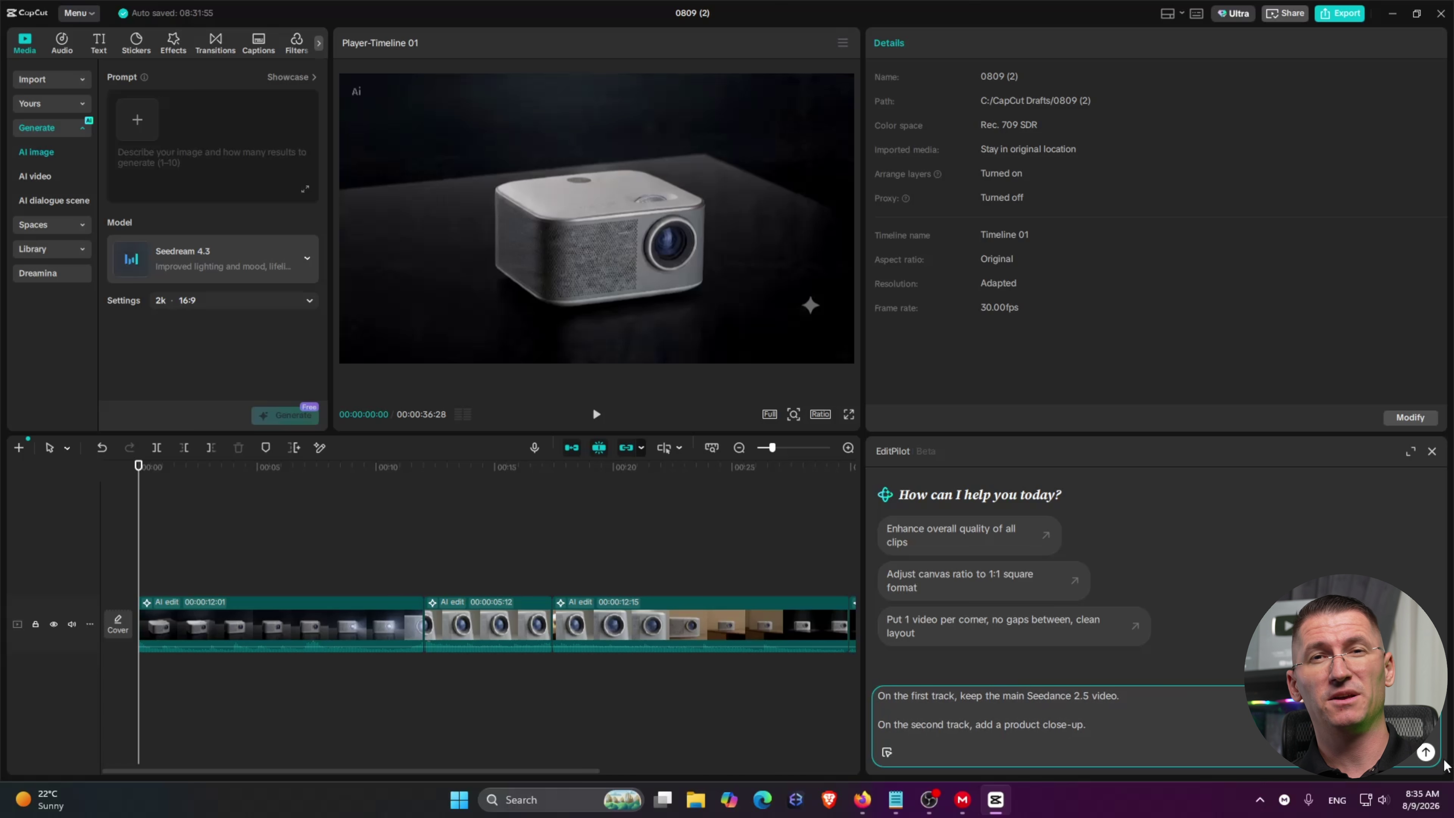
left_click(1425, 751)
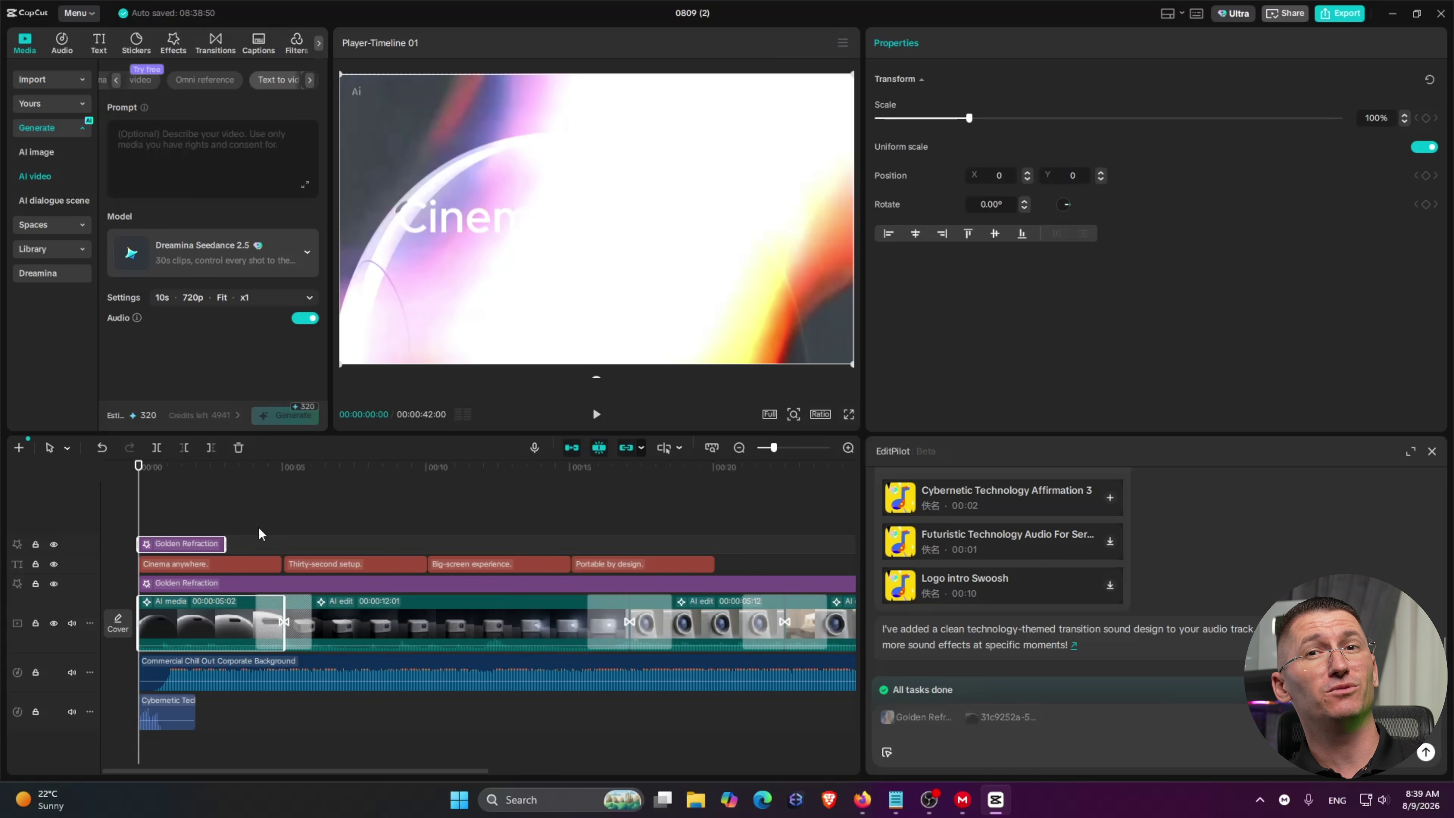
Step: Play back the multi-track edit and set the atmosphere of the full-length Golden Refraction effect to 12
scroll(259, 529, "up", 2)
key("space")
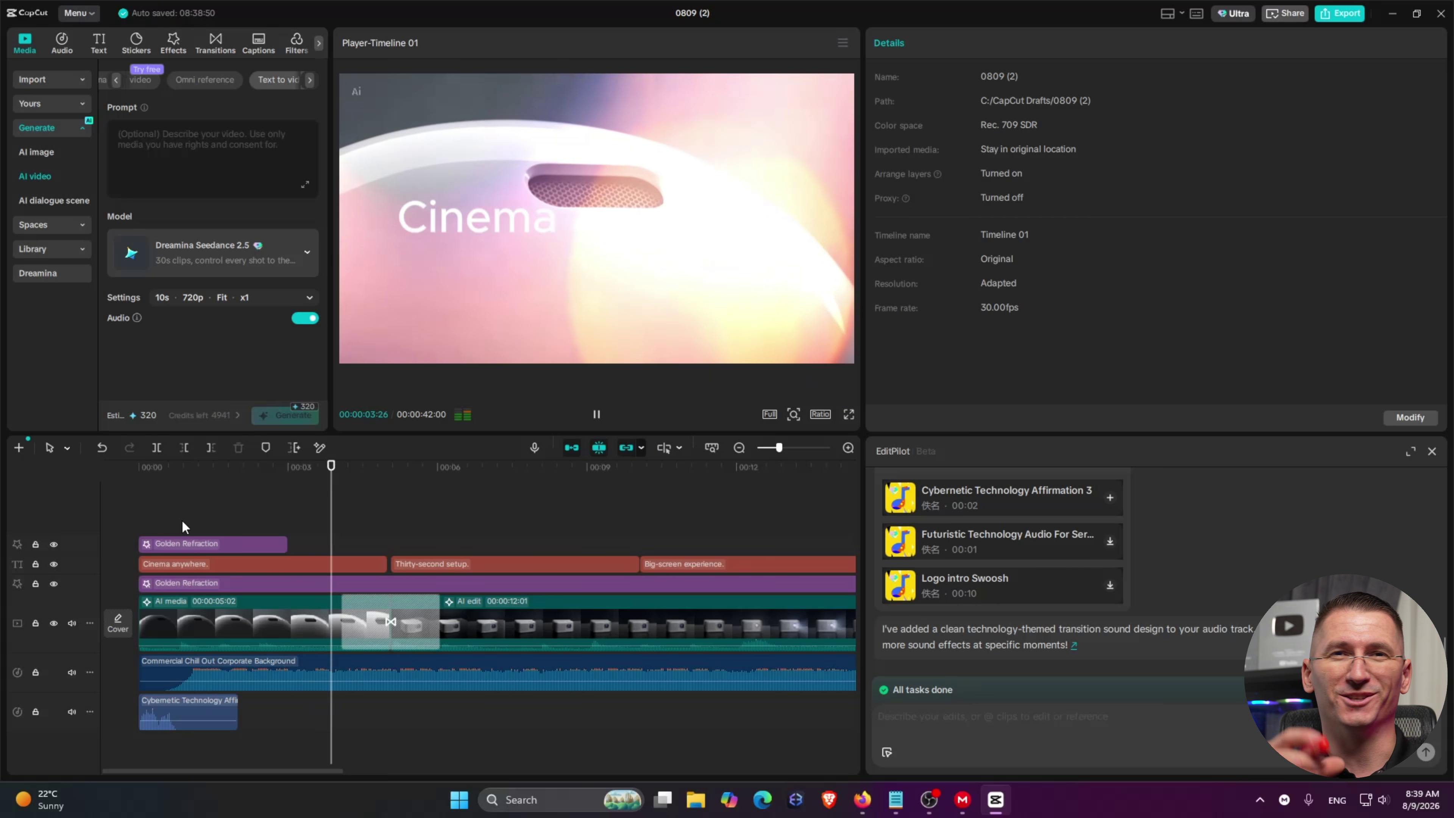
scroll(319, 577, "down", 2)
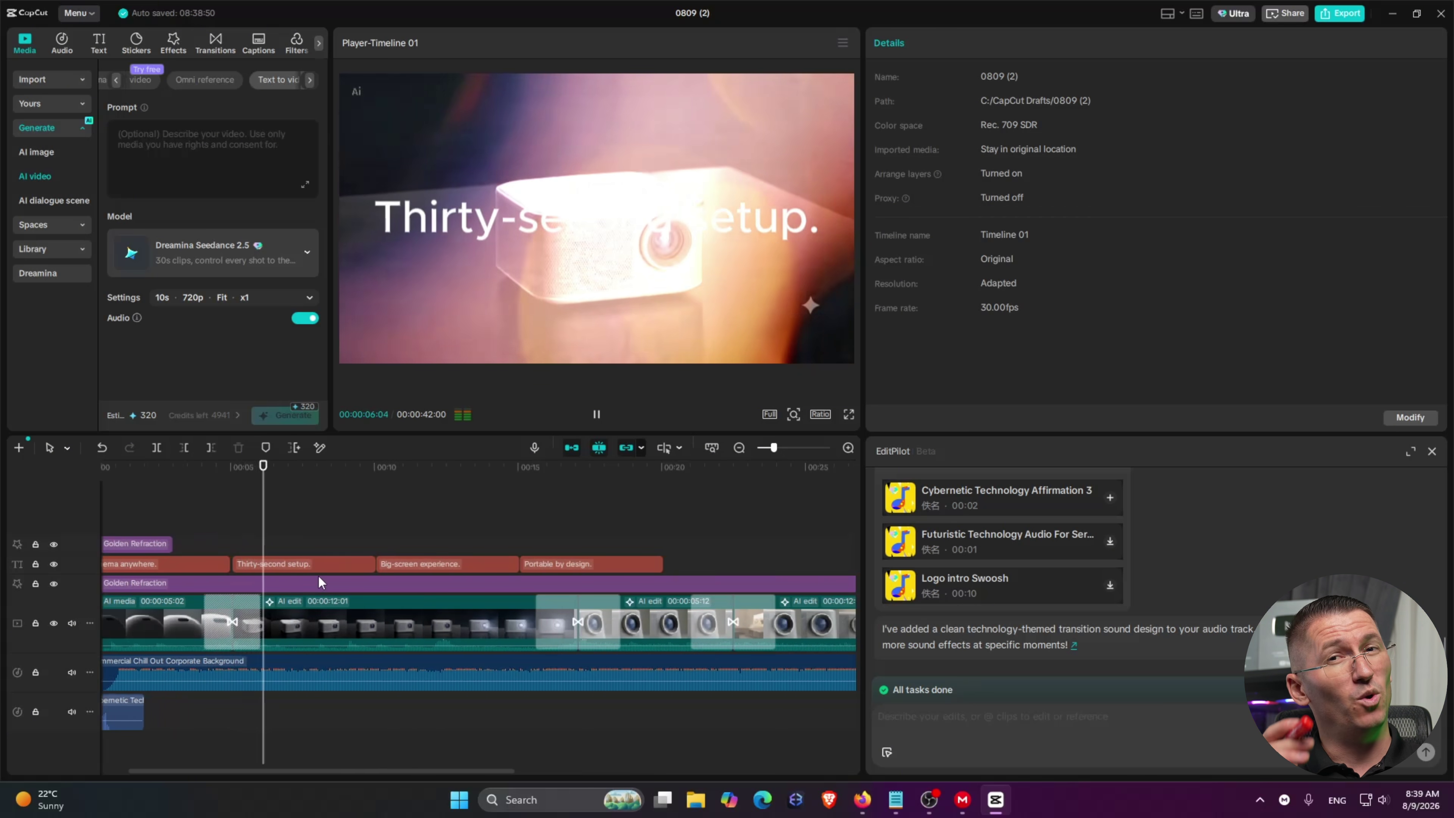
scroll(319, 575, "down", 2)
left_click(321, 582)
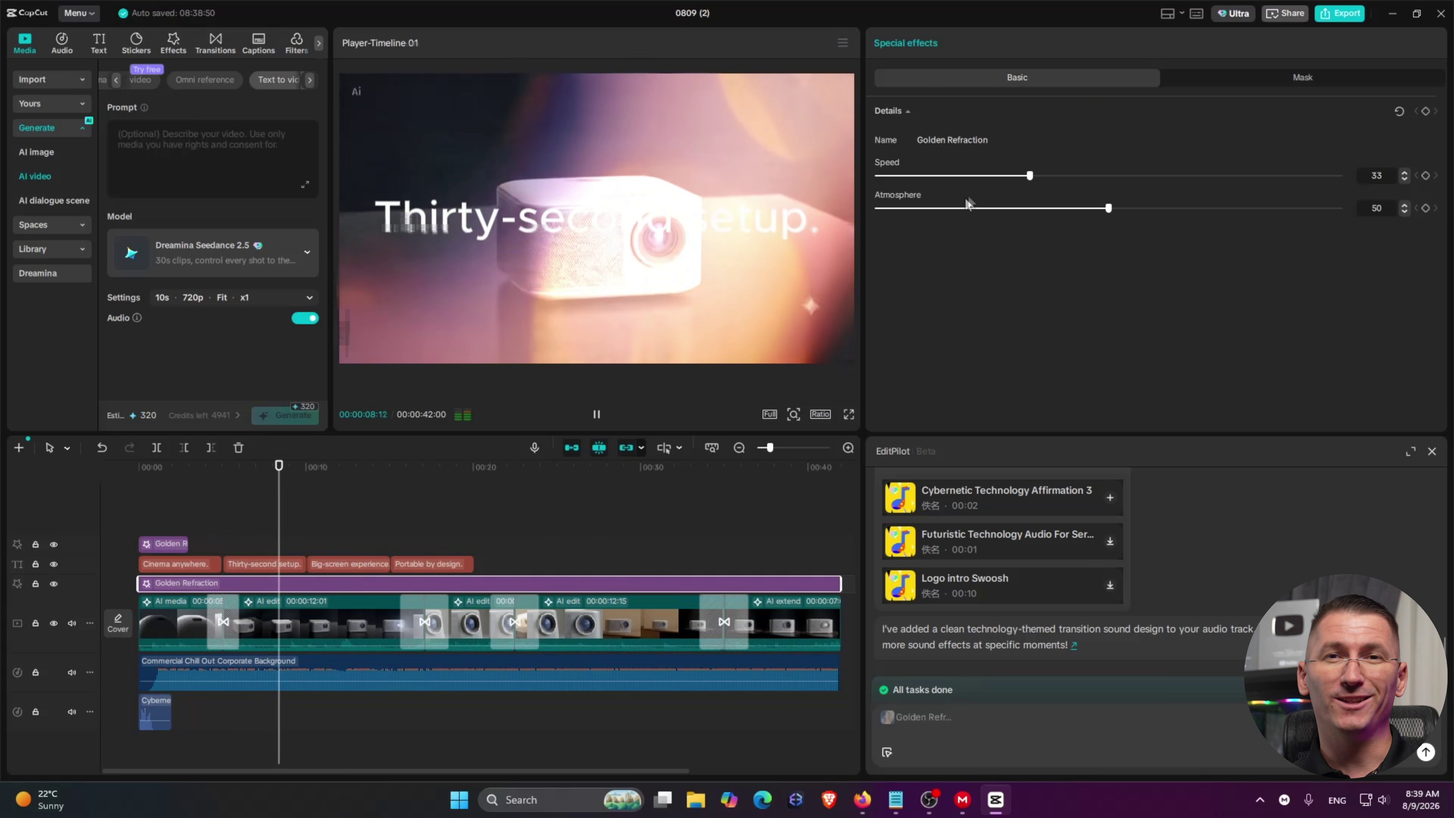
left_click(931, 208)
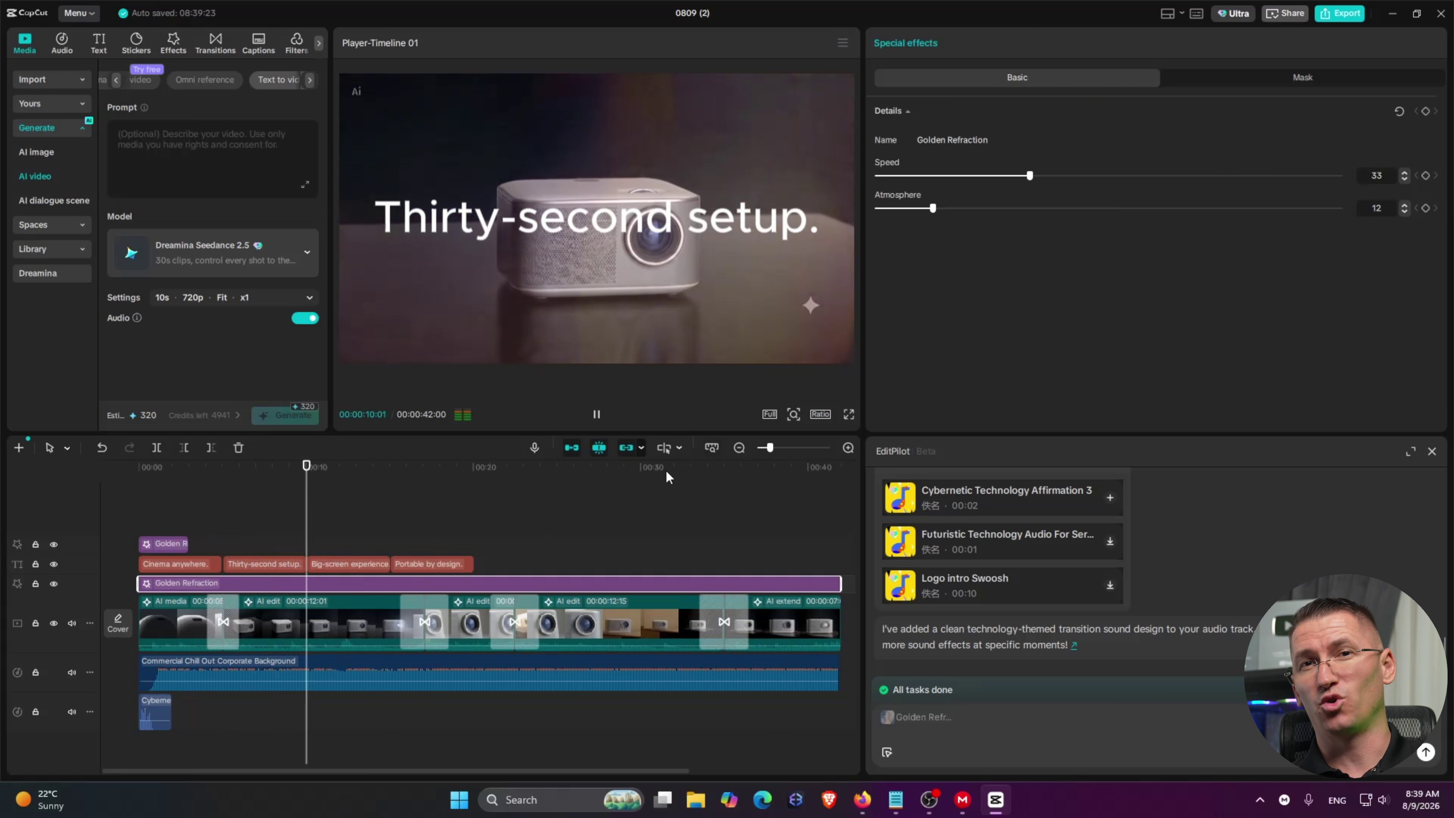
Step: Check the captions and clips in playback and lower the full-length Golden Refraction effect's atmosphere to 7
scroll(535, 559, "up", 2)
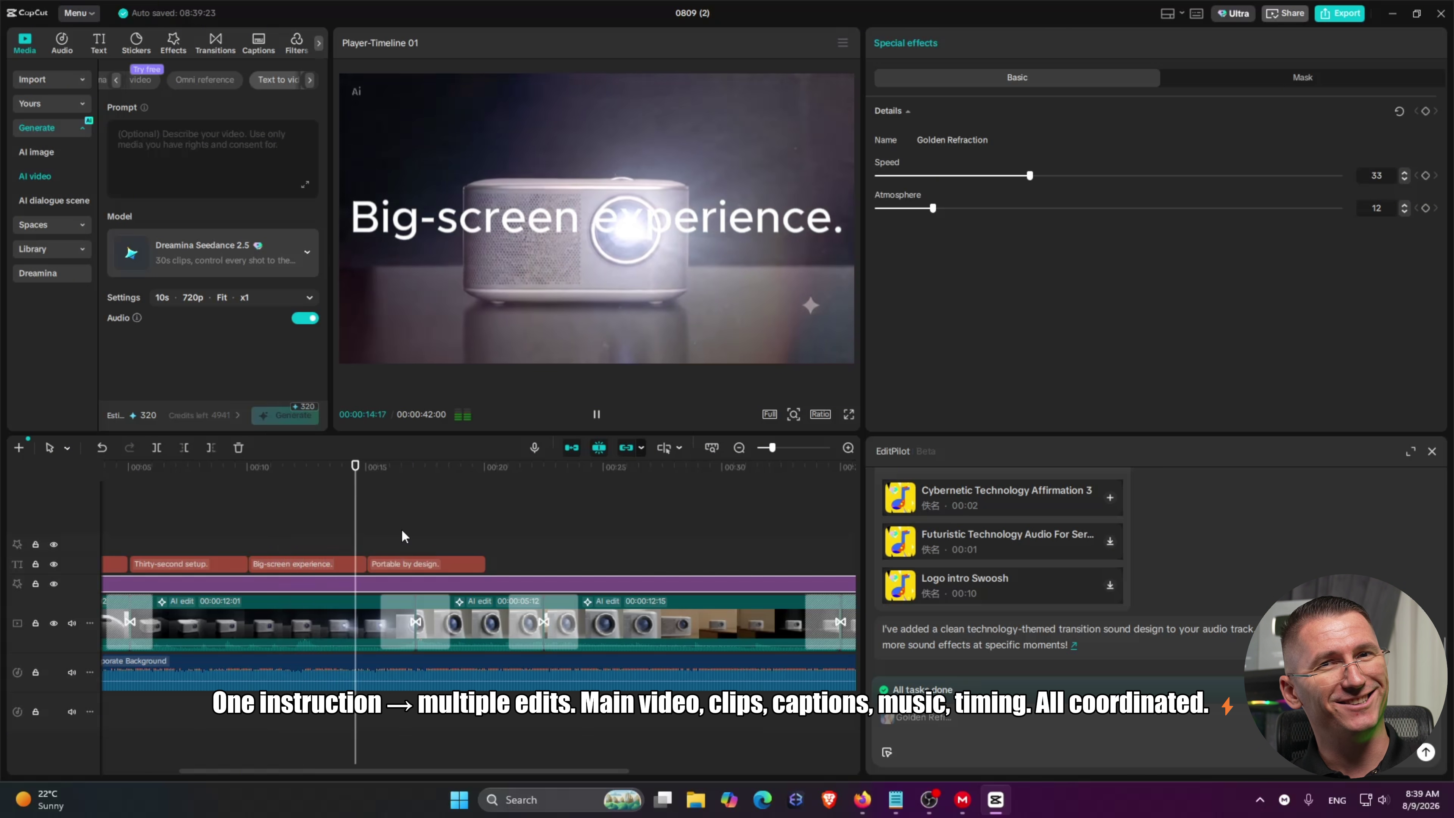
scroll(403, 539, "down", 2)
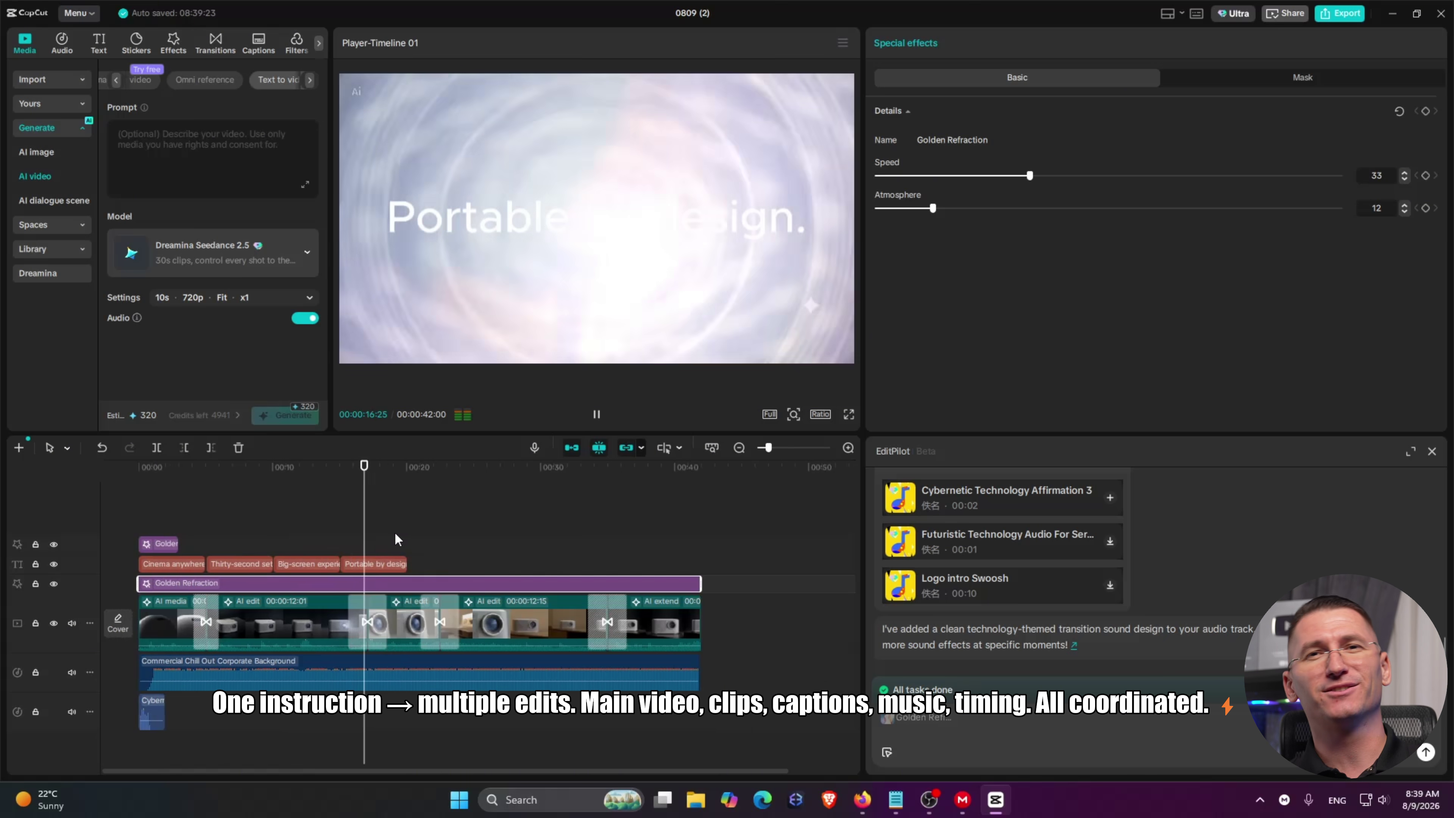
scroll(394, 540, "down", 1)
scroll(393, 541, "down", 1)
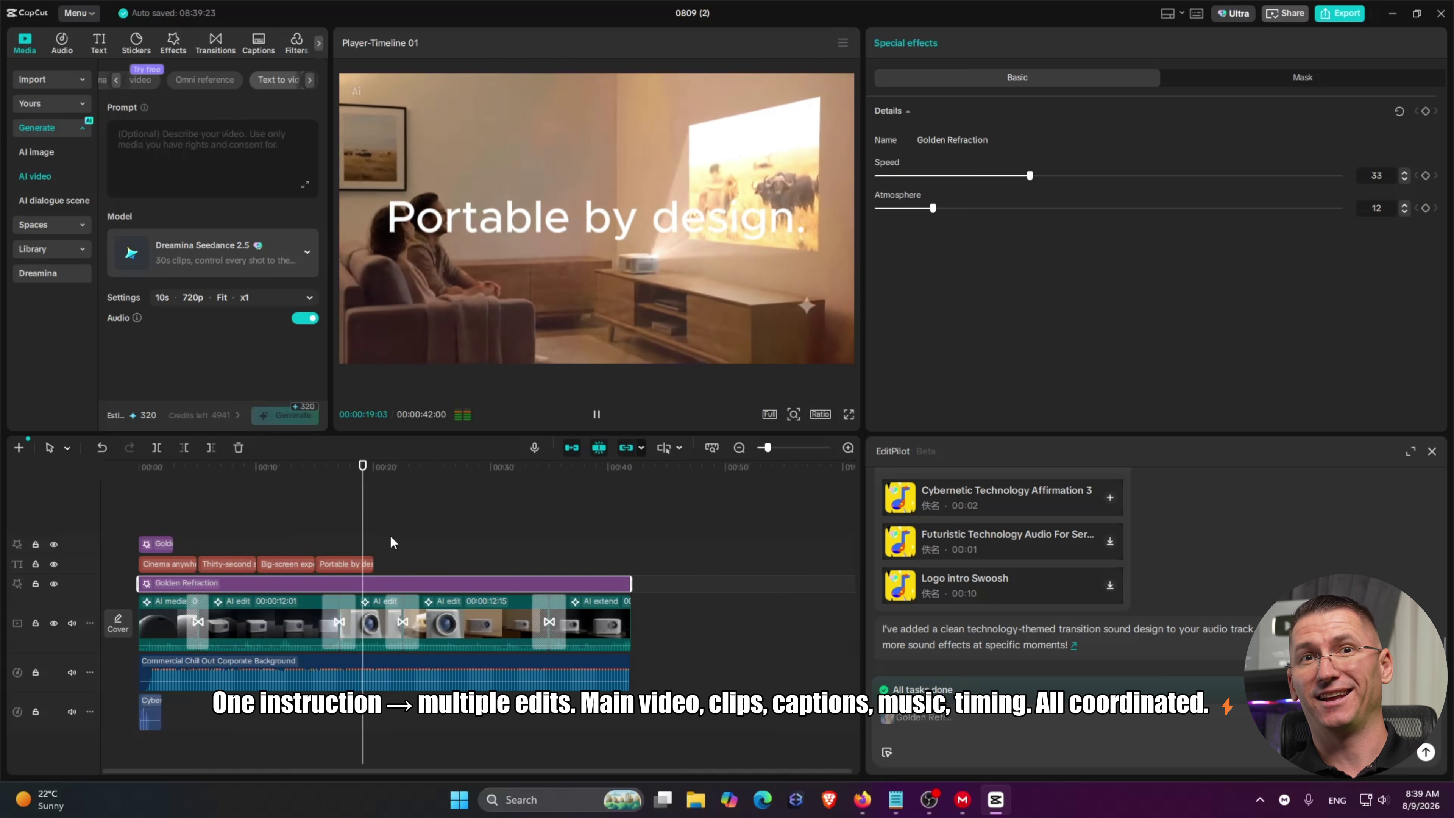
scroll(388, 543, "up", 2)
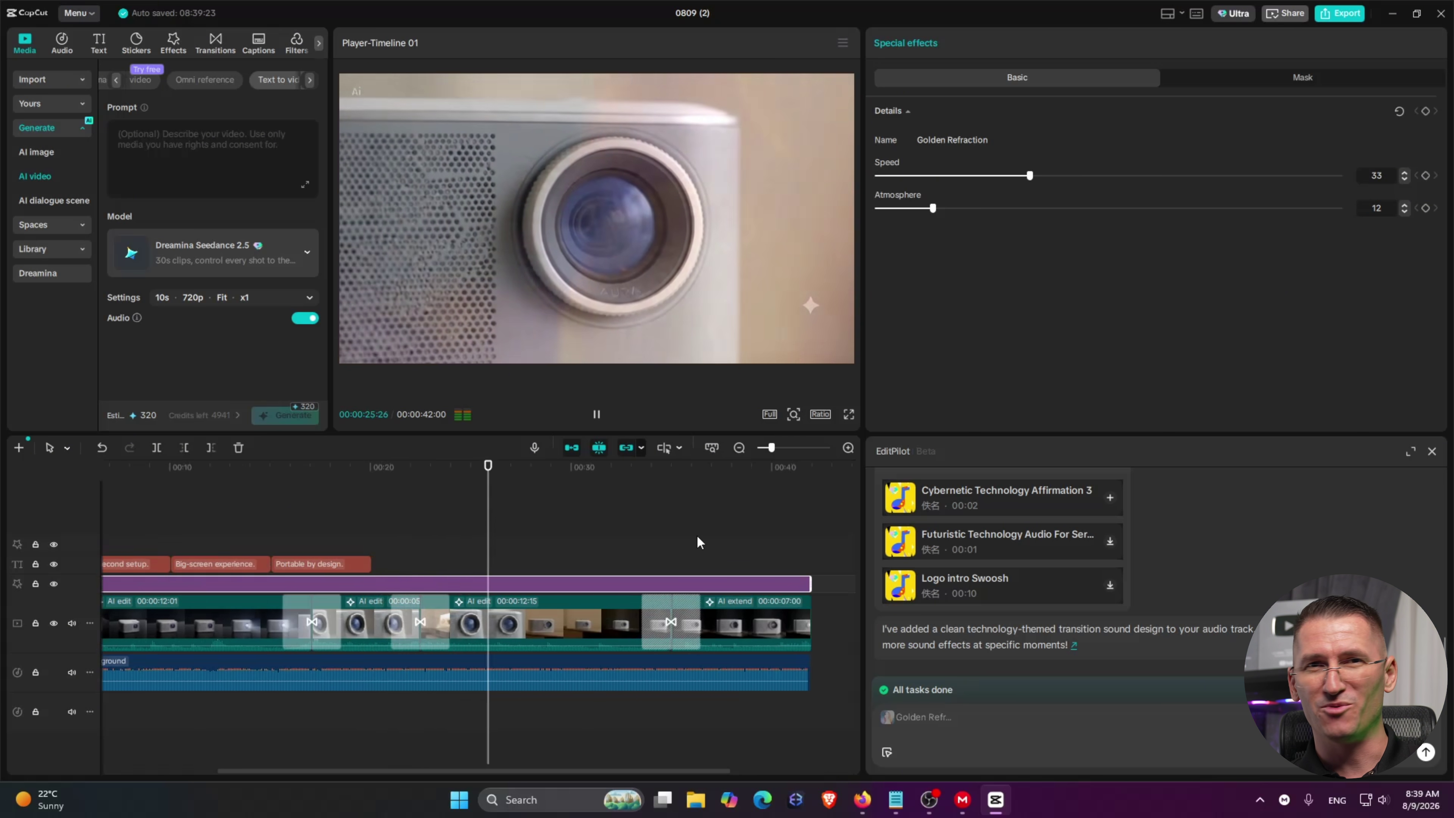
left_click(912, 208)
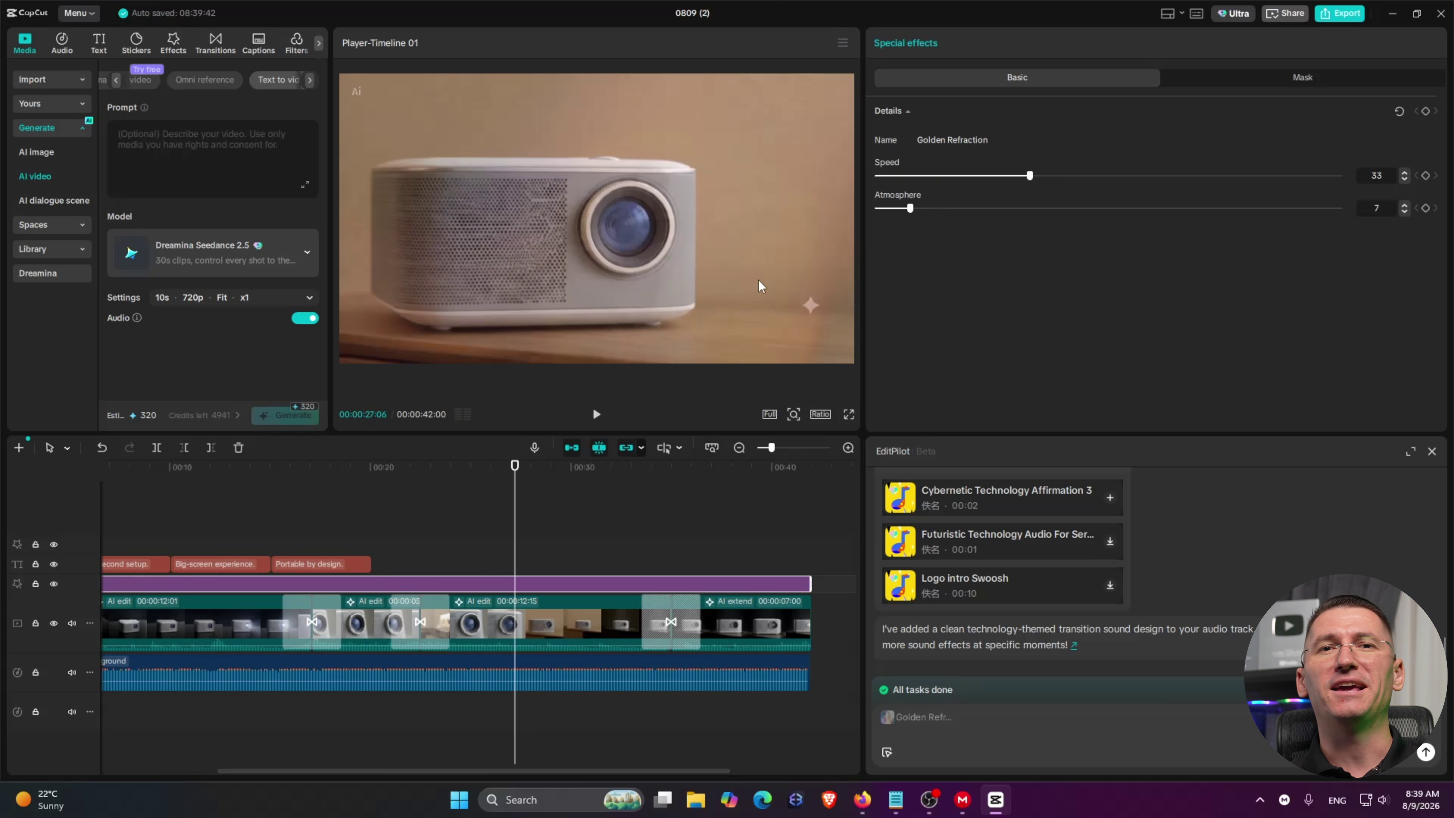
left_click(593, 415)
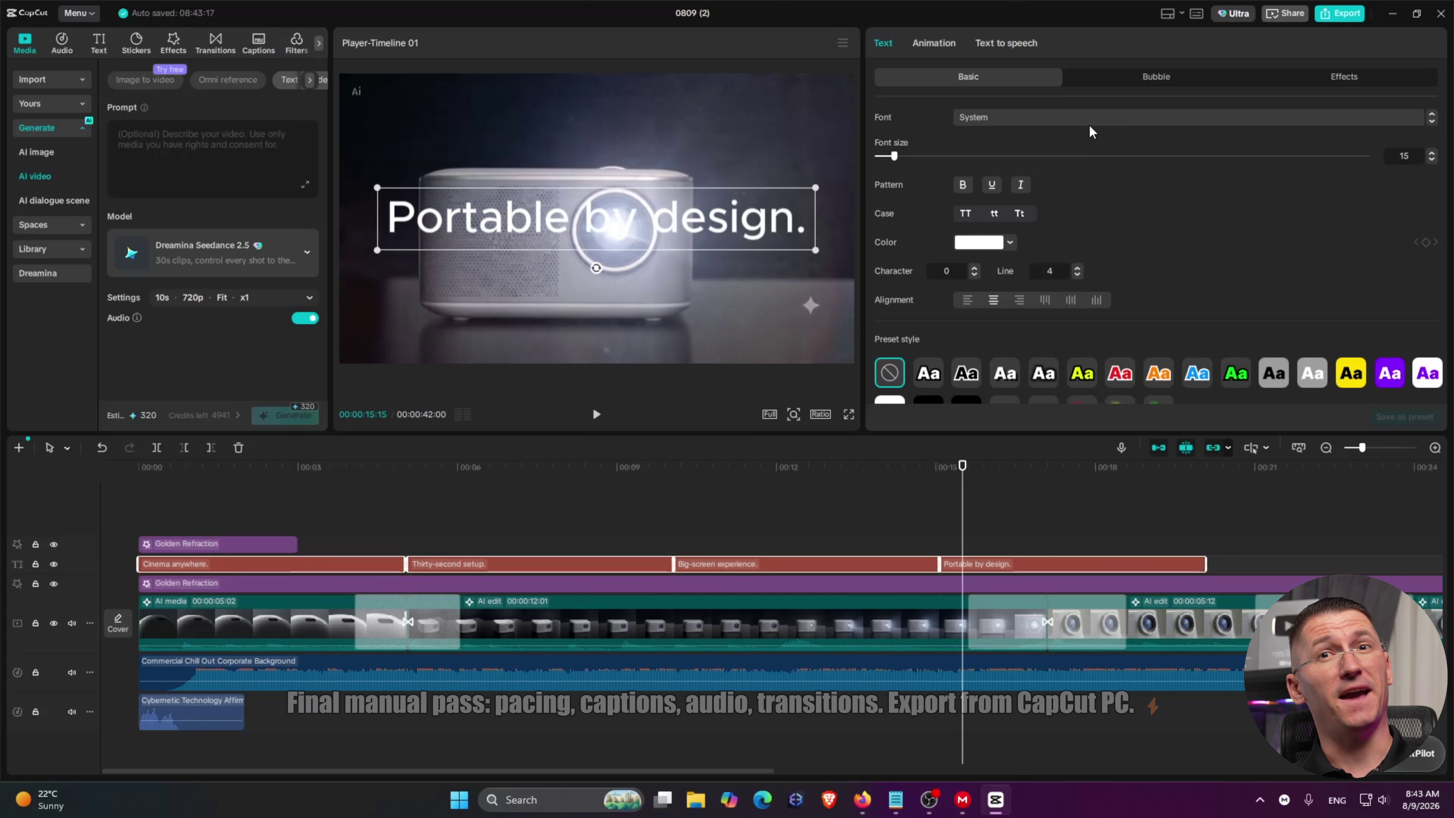
Step: Try the Integral CF Heavy font on all four captions, and replace it with a bold condensed typeface
left_click(1063, 120)
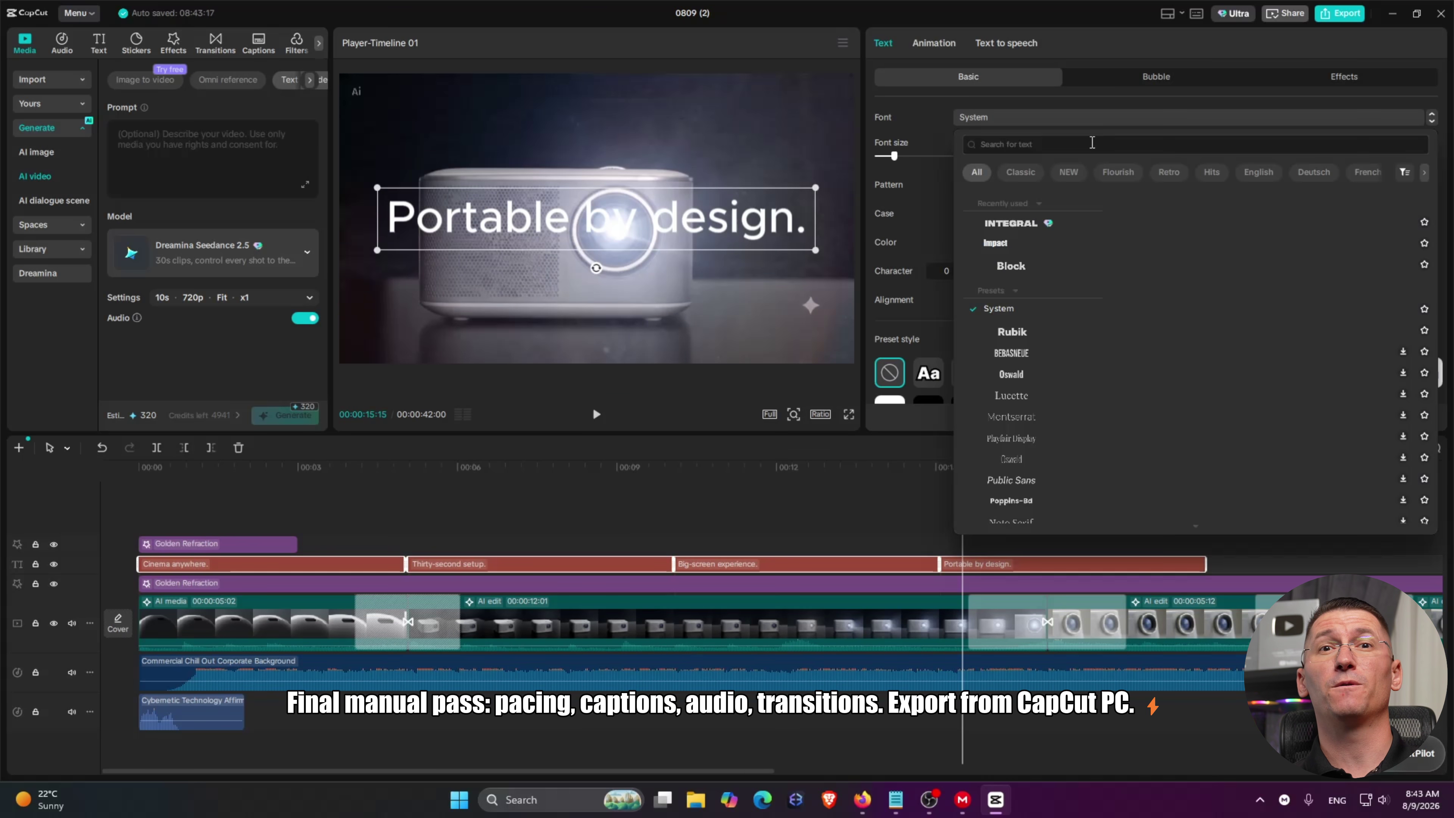
left_click(1048, 229)
left_click(1063, 121)
left_click_drag(1436, 429, 1436, 506)
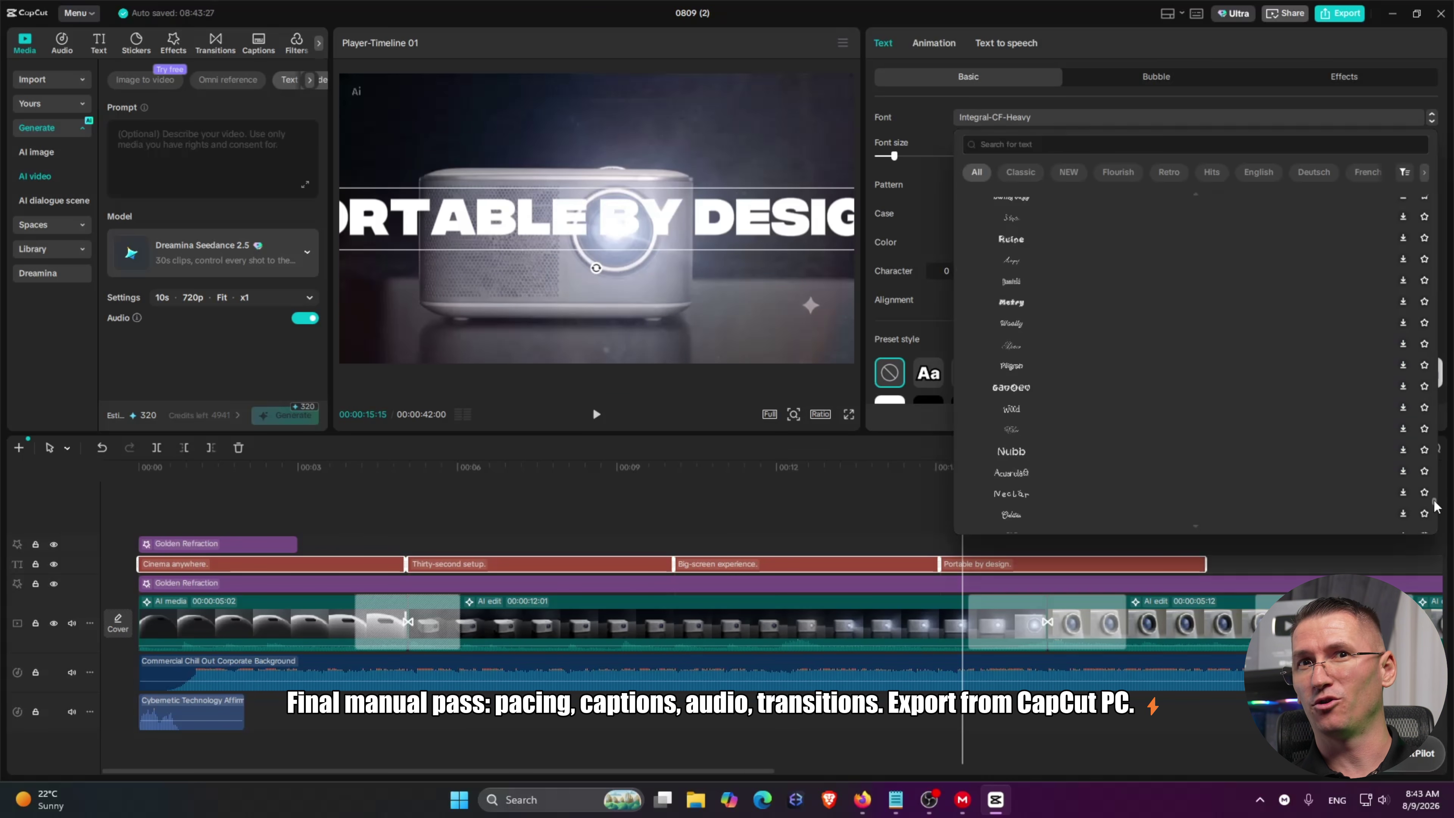
Step: Add an Out animation to the "Portable by design." caption so it leaves the screen smoothly
left_click(934, 42)
left_click(934, 42)
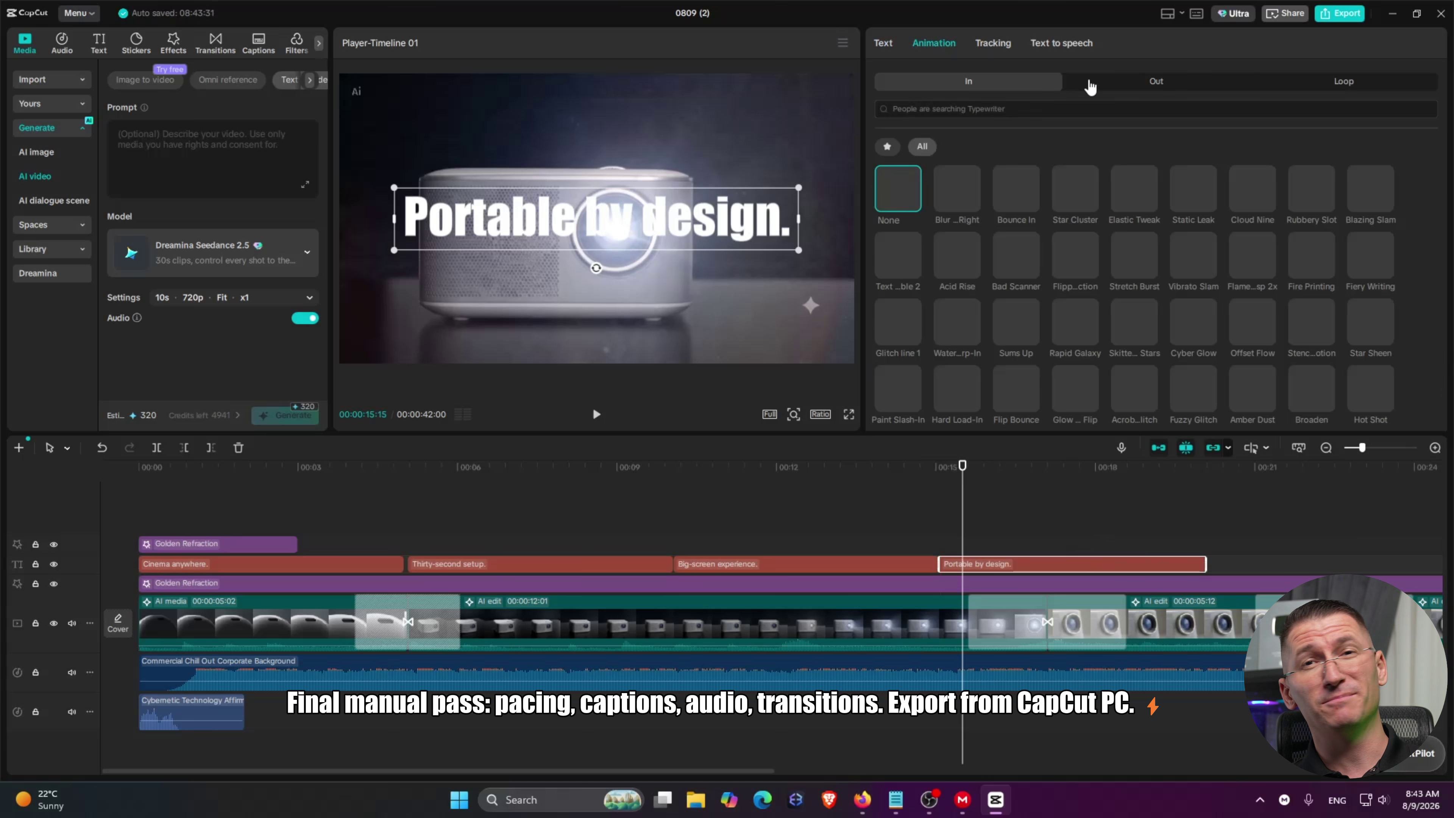
left_click(1156, 80)
Step: Play back the timeline from the end of the first caption to check the restyled captions and the closing caption's animation
left_click(435, 563)
left_click(380, 529)
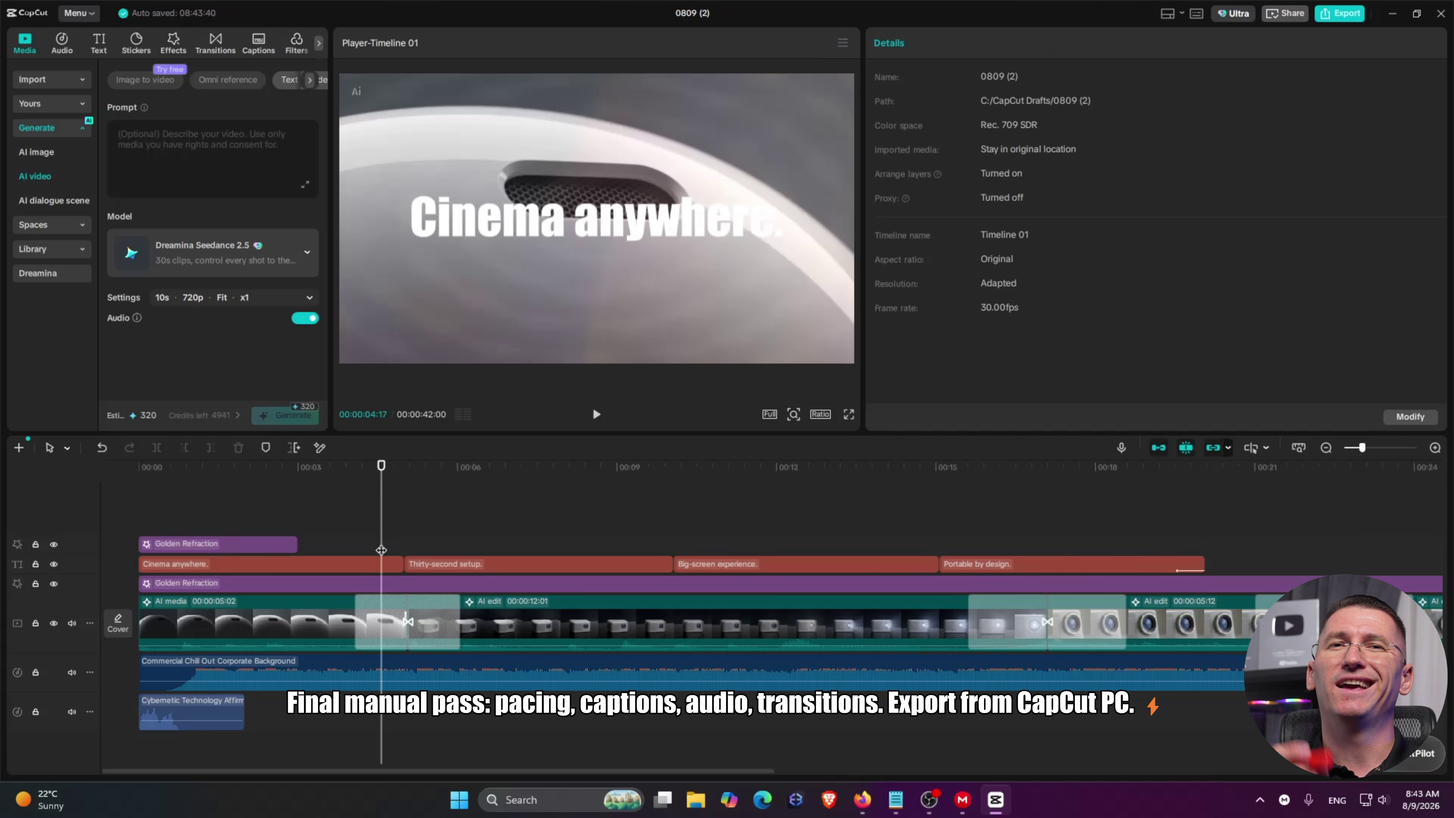
key("space")
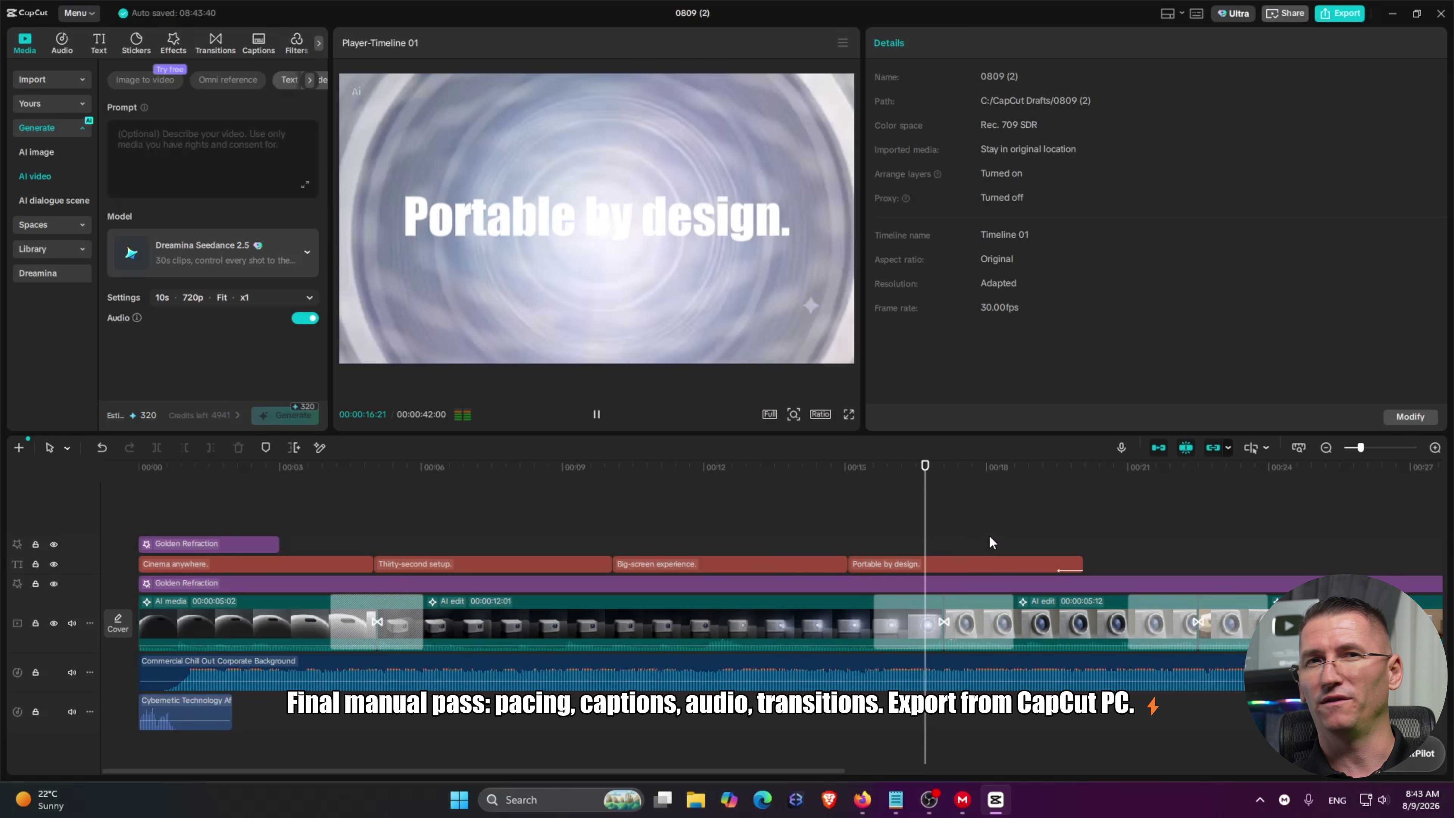
key("ctrl+minus")
left_click(424, 504)
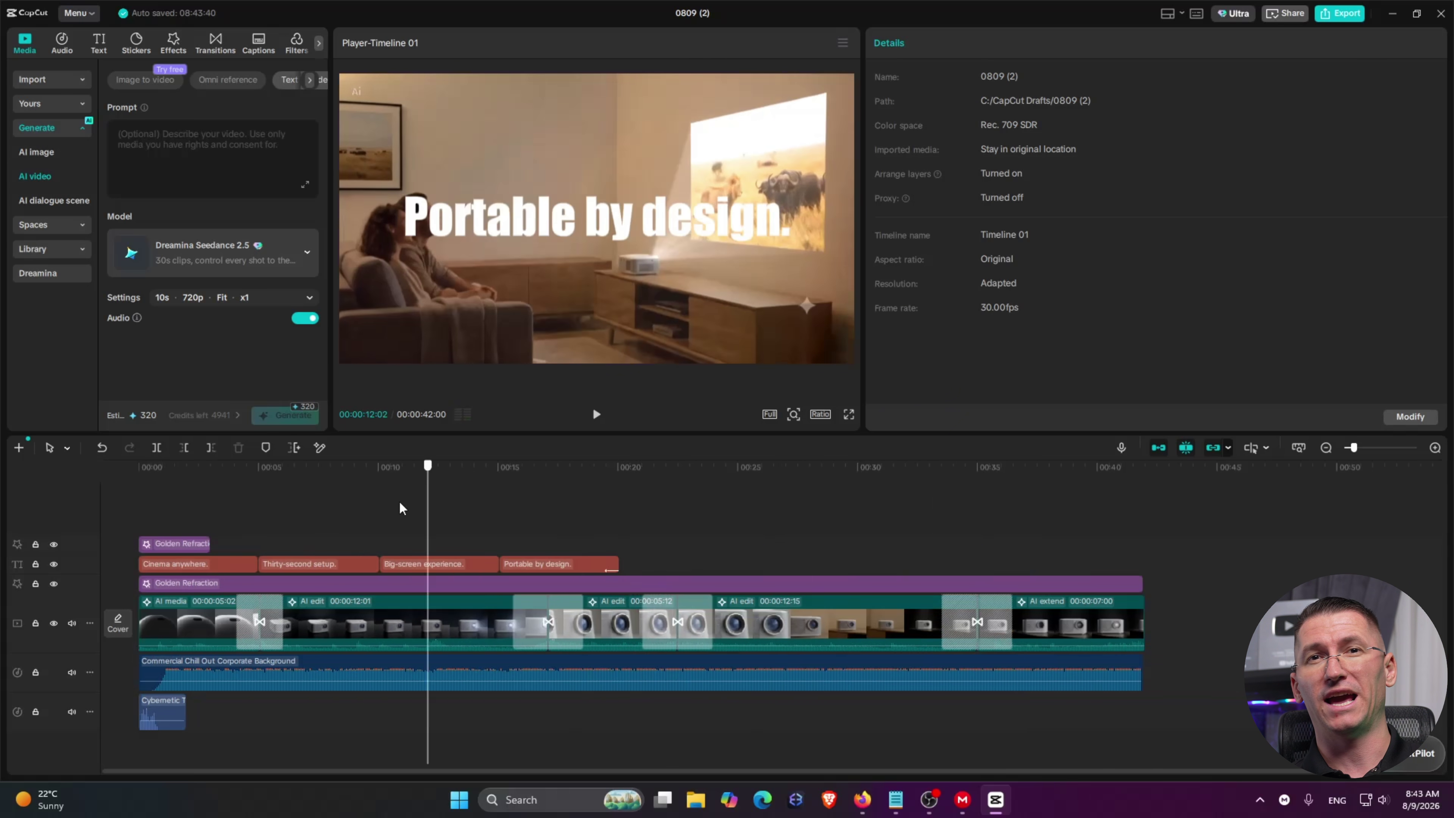
Step: Lower the volume of the Commercial Chill Out Corporate Background track to about -11.6 dB while listening to playback
left_click(201, 504)
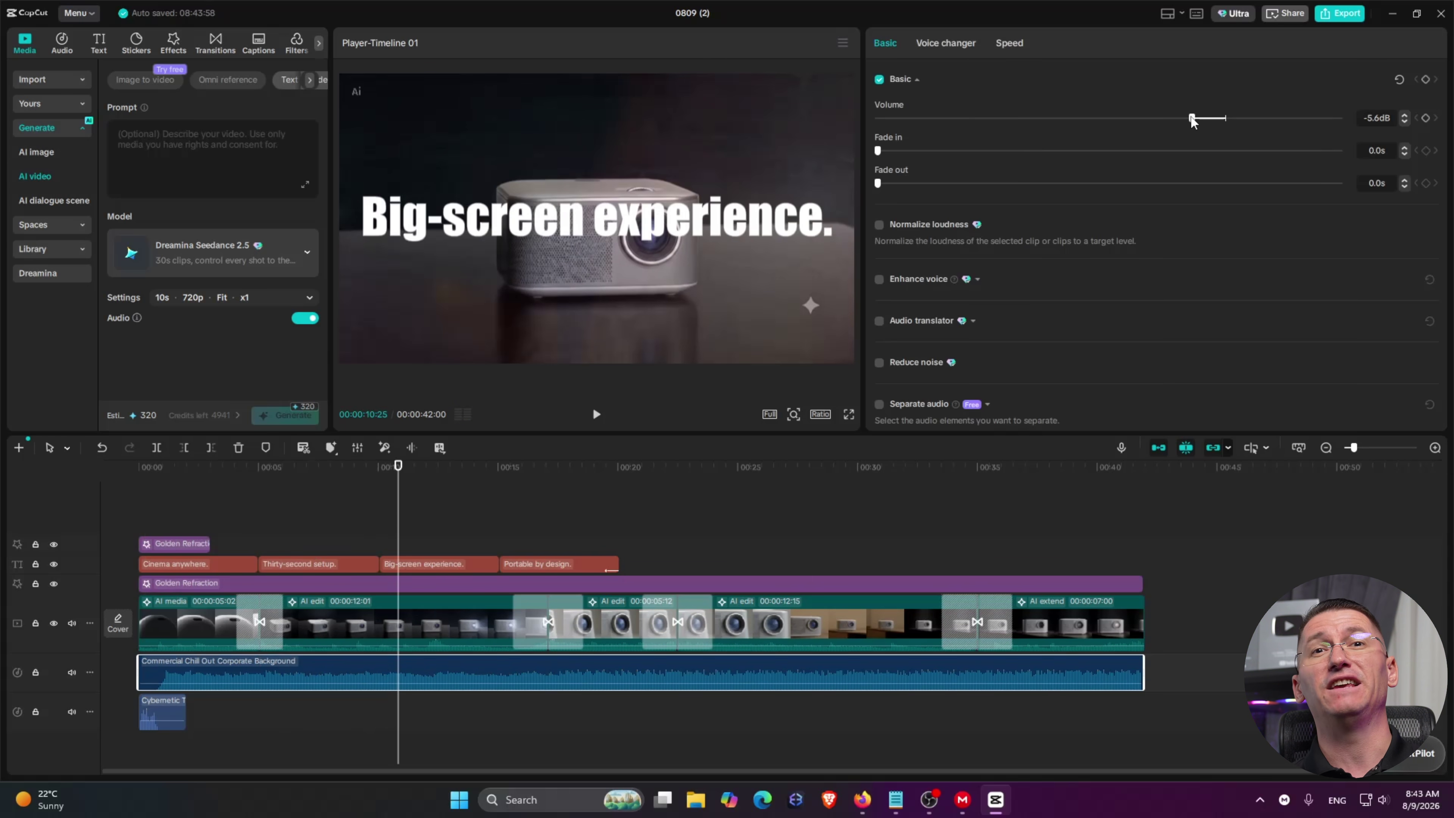
key("space")
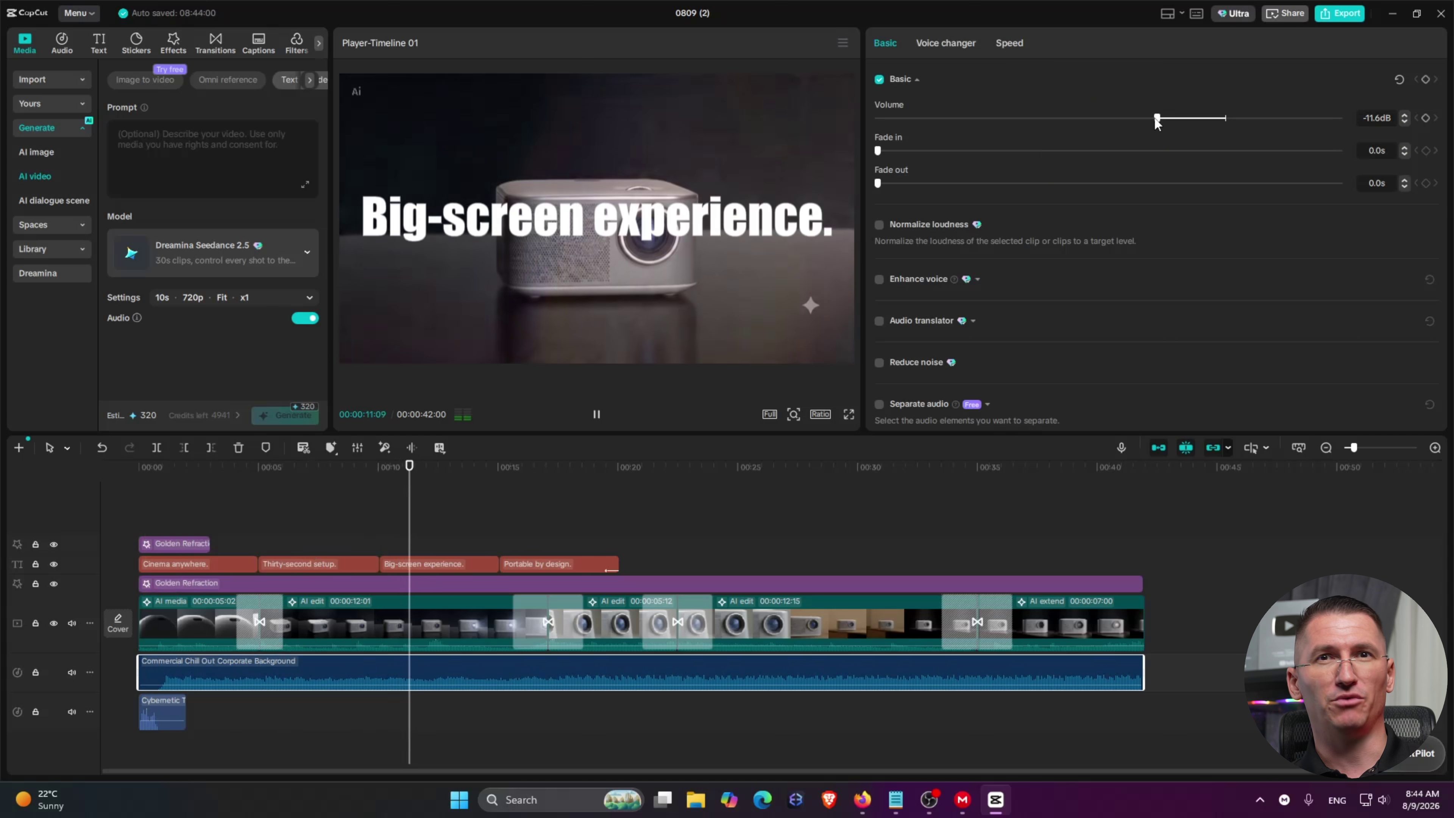
Step: Add an Out animation to the final AI extend clip at the end of the commercial
key("ctrl+plus")
left_click(820, 538)
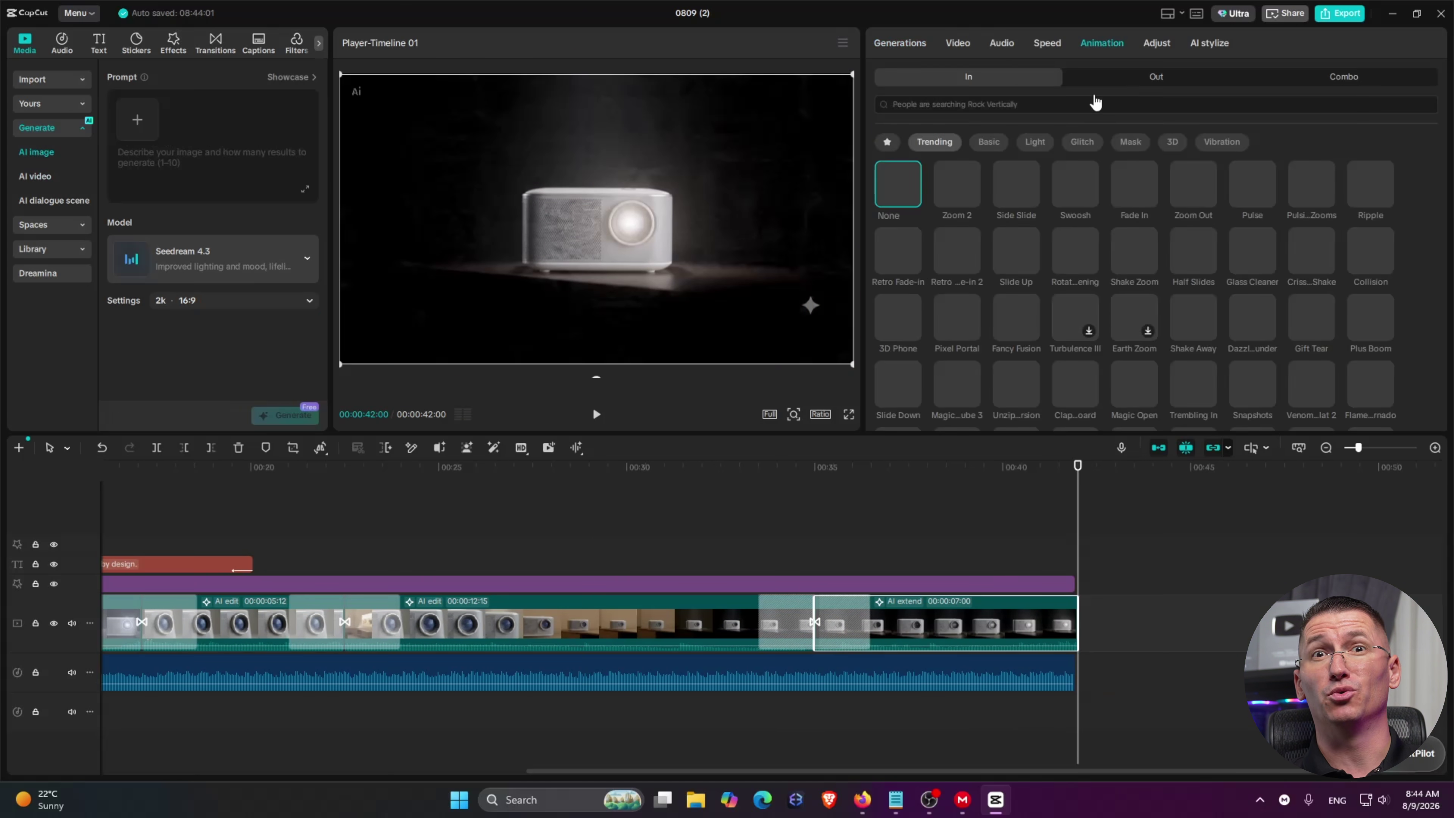
left_click(935, 146)
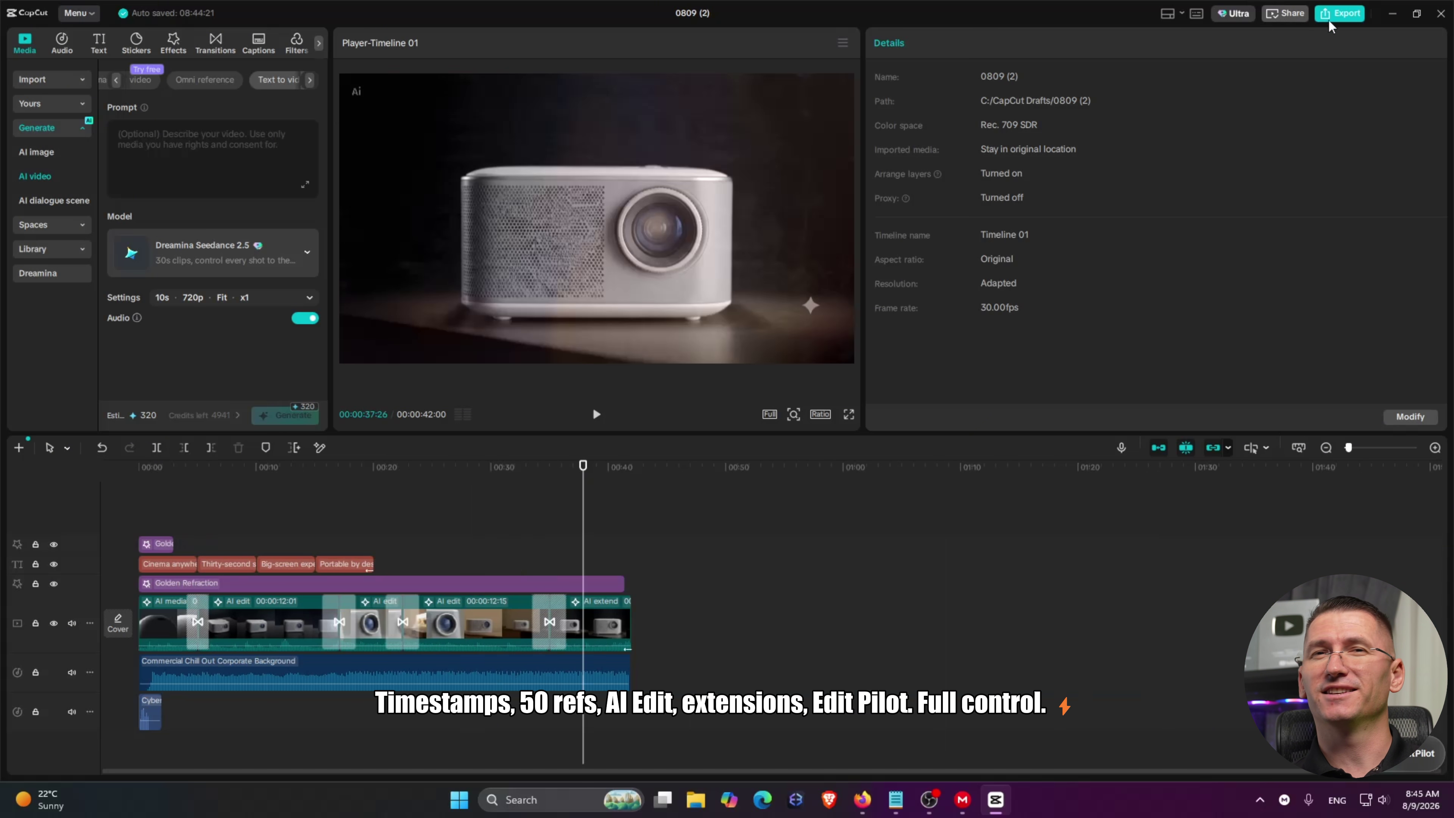
Step: Export the finished commercial under the name "projector" at 1080P resolution
key("ctrl+e")
key("ctrl+a")
type("projector")
left_click(887, 344)
left_click(862, 402)
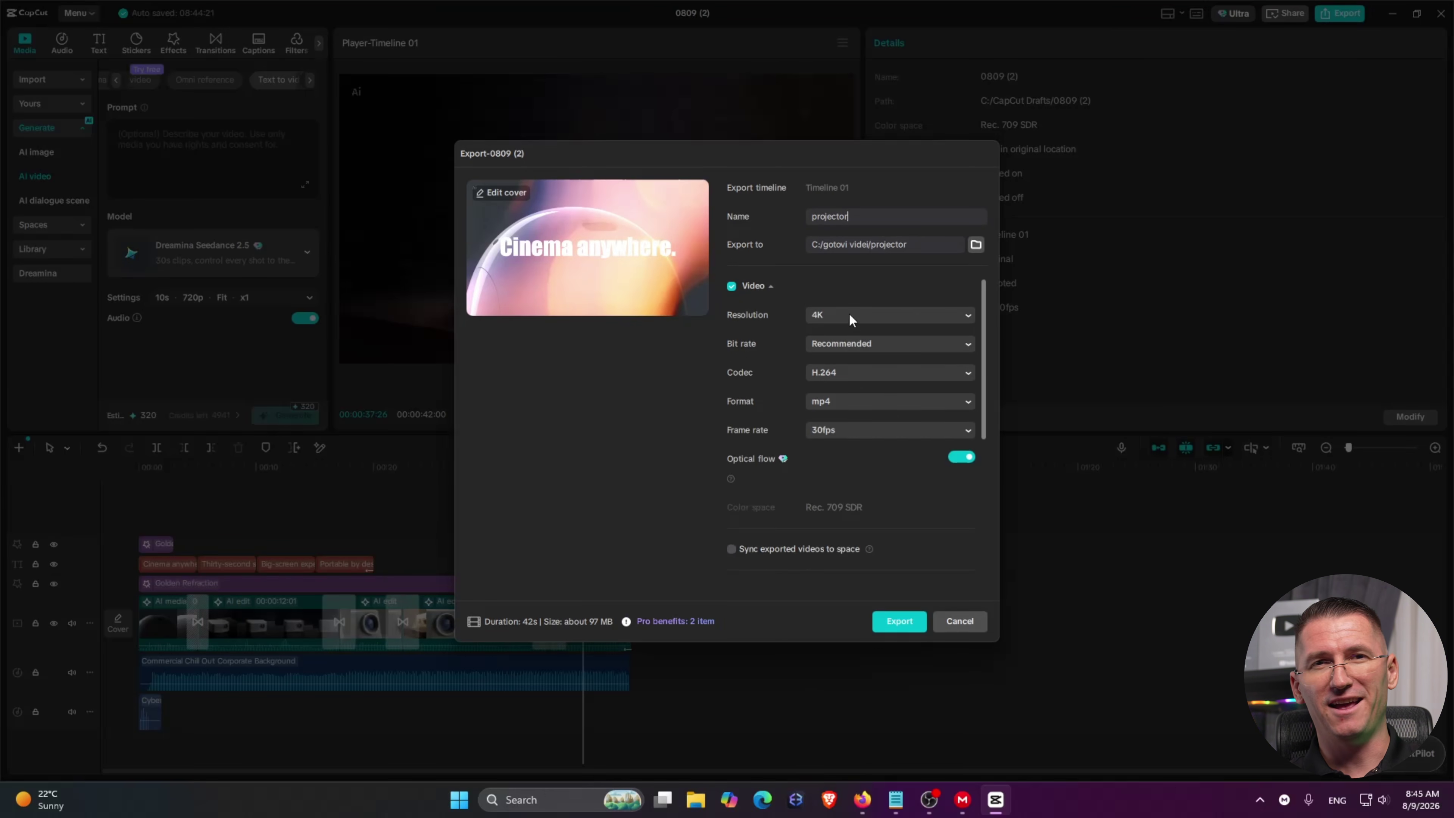
left_click(898, 620)
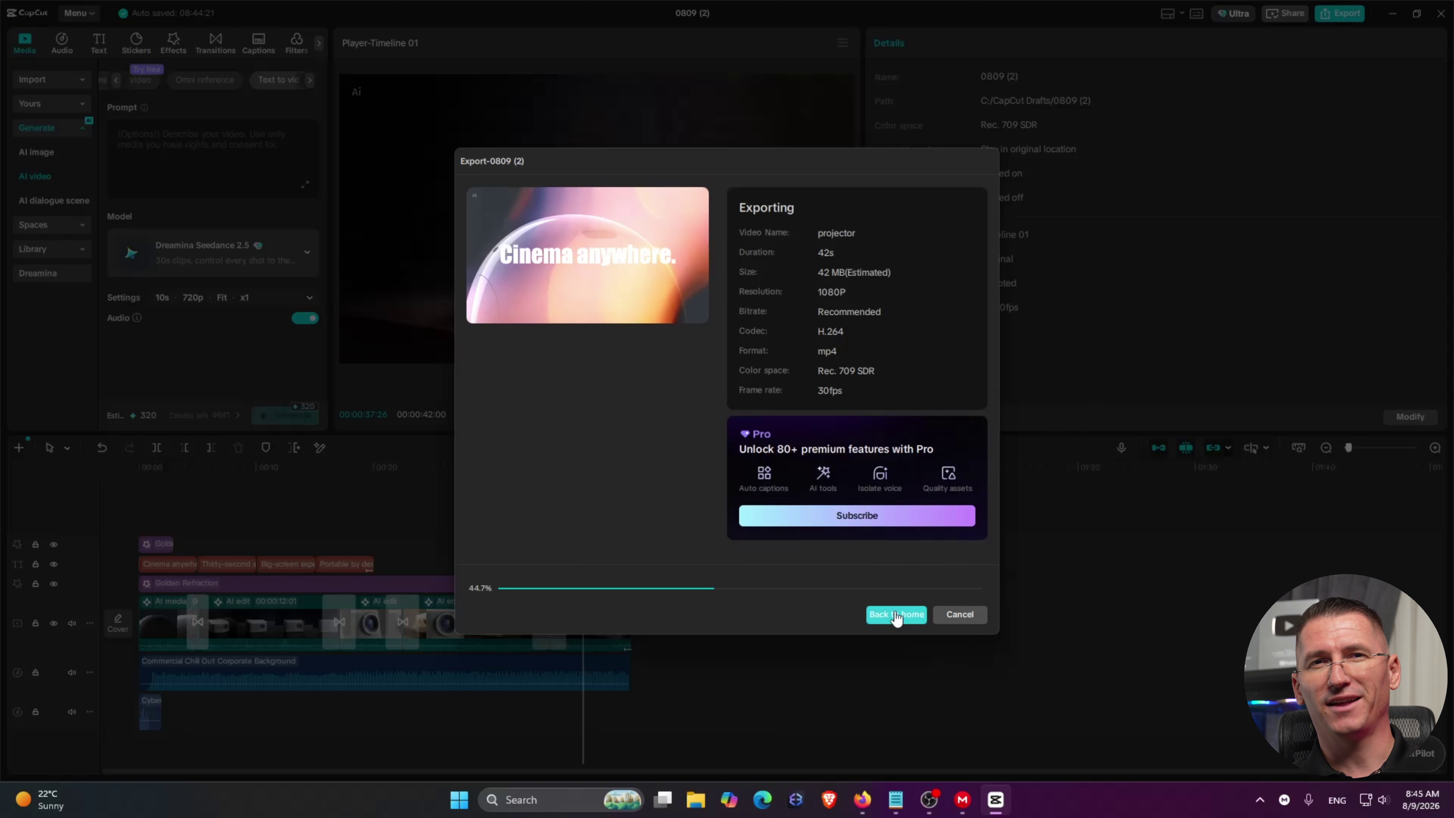